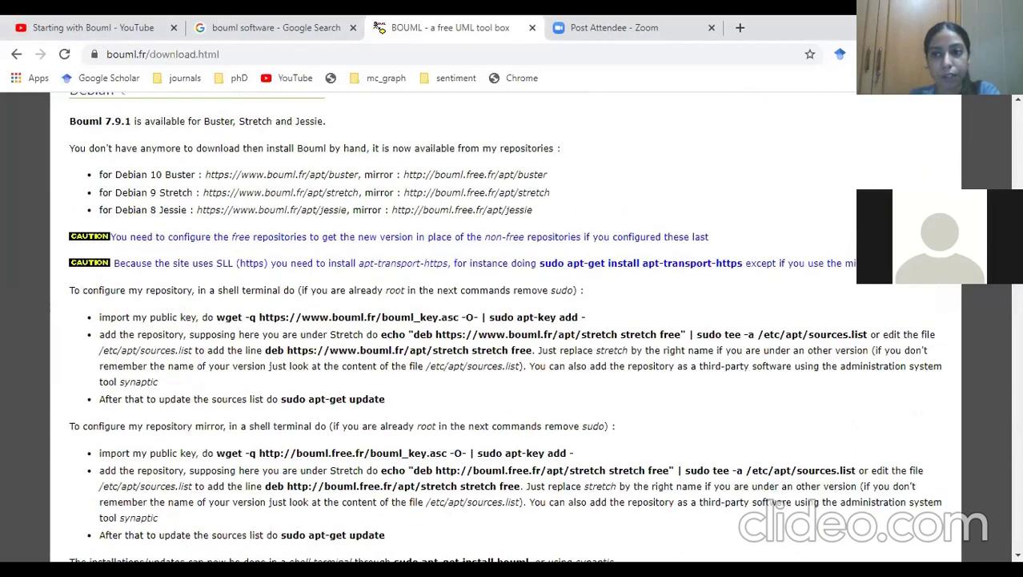
Find the Windows setup download section on the BOUML download page
scroll(775, 503, "up", 10)
scroll(775, 503, "down", 1)
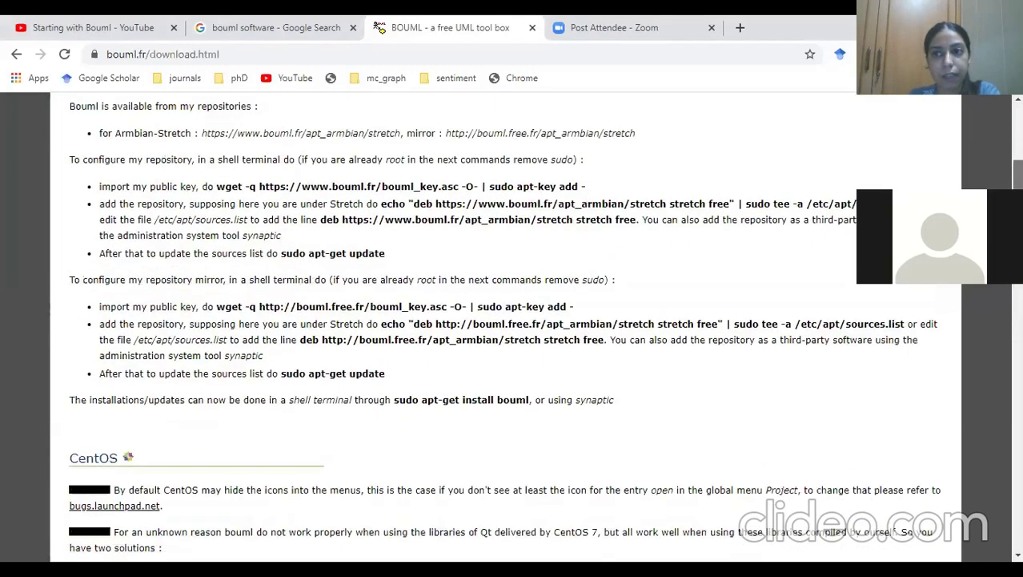
scroll(776, 503, "up", 6)
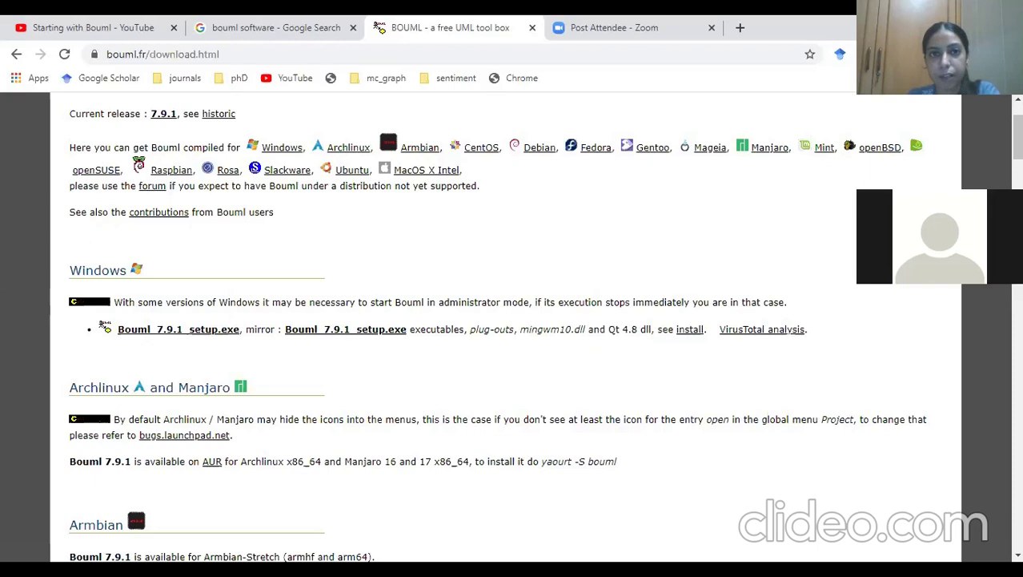
Watch the environment setup part of the "Starting with Bouml" video in full screen, pause it at 0:29 and return to normal view
left_click(94, 26)
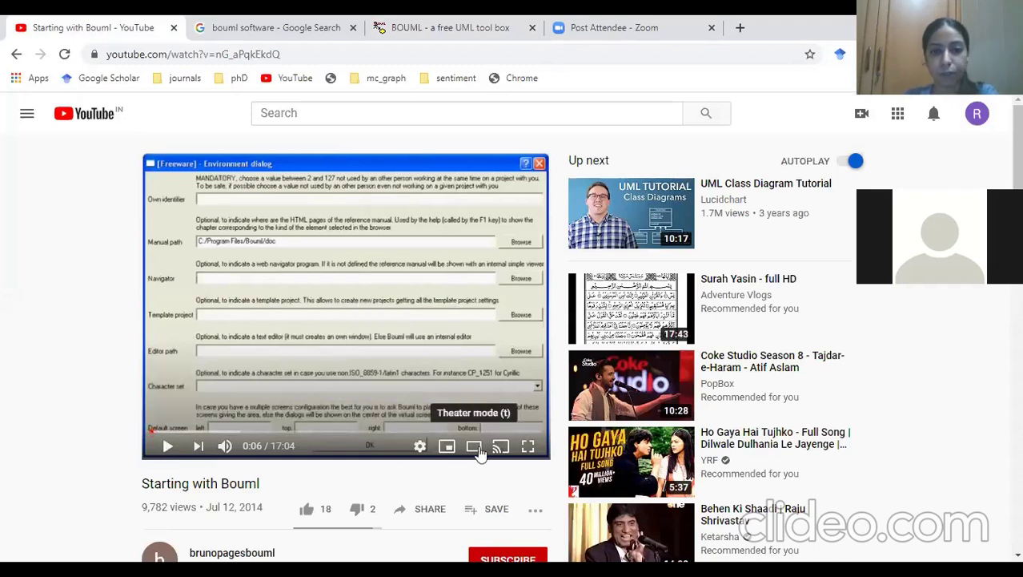
left_click(527, 446)
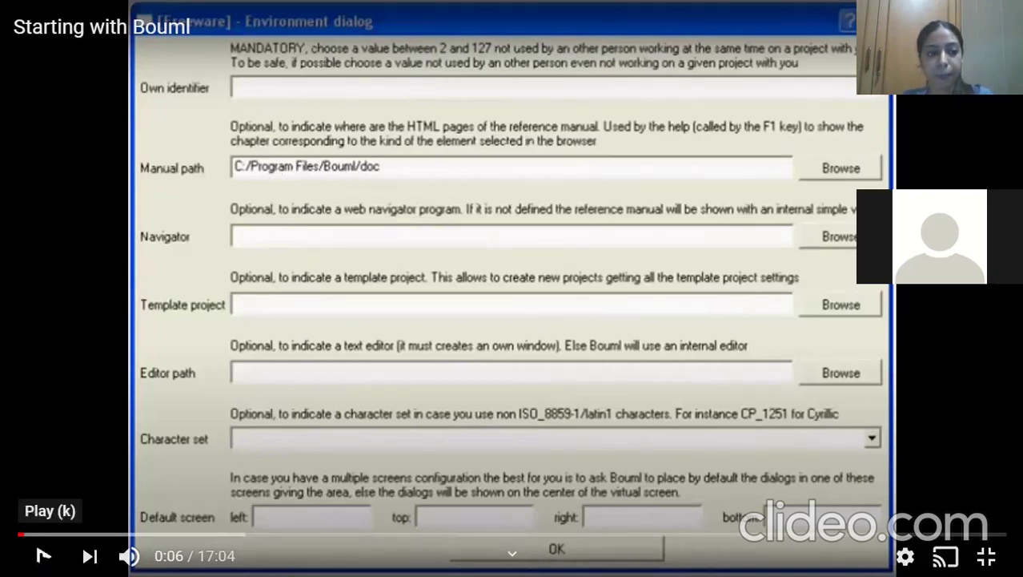
left_click(43, 555)
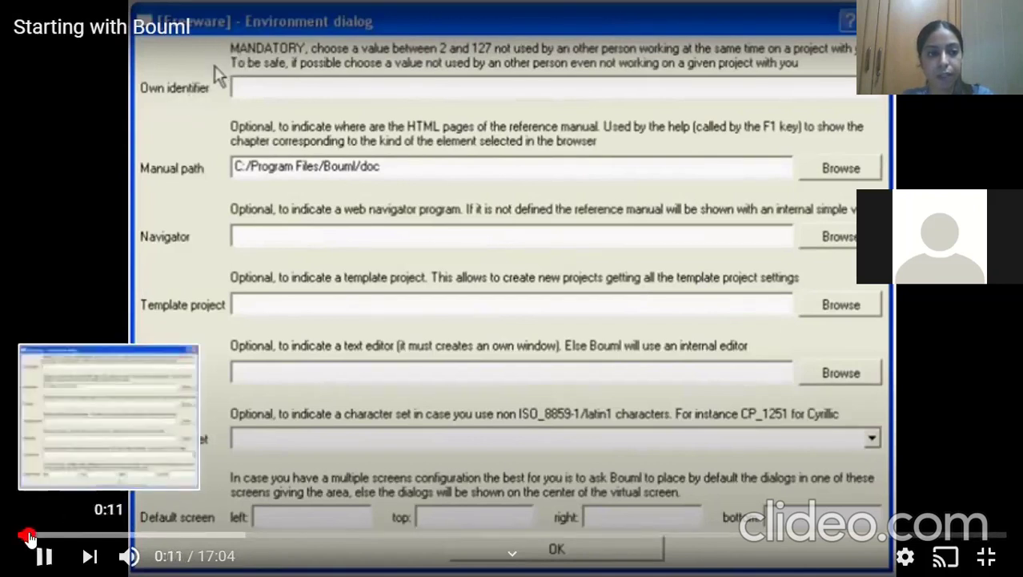
left_click_drag(44, 534, 39, 536)
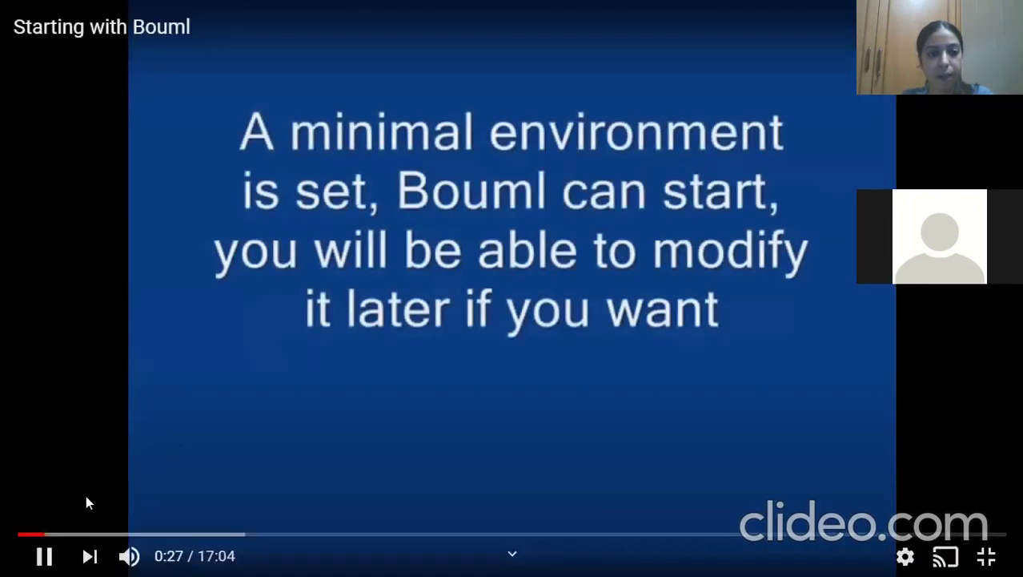
left_click(46, 558)
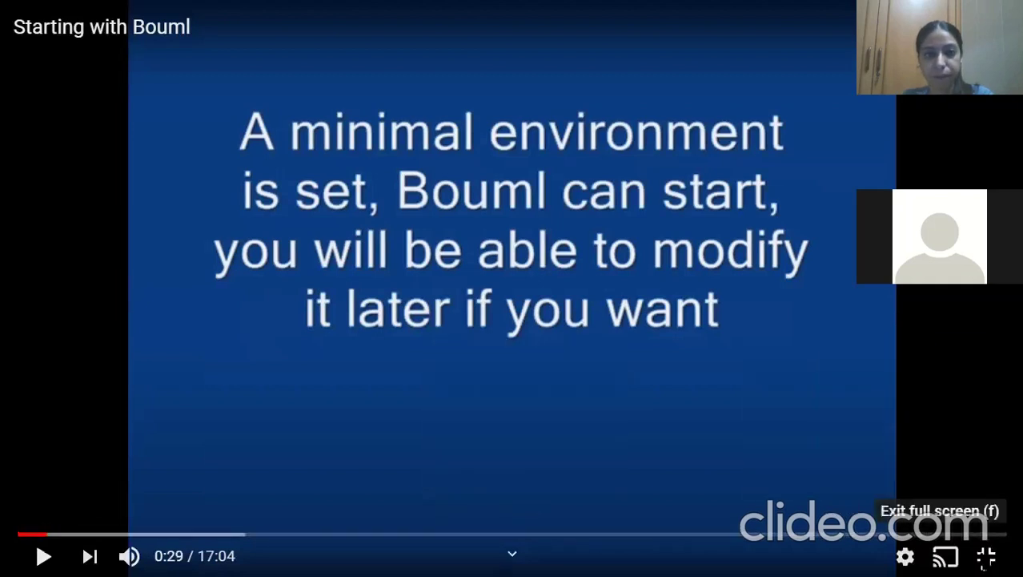
left_click(987, 556)
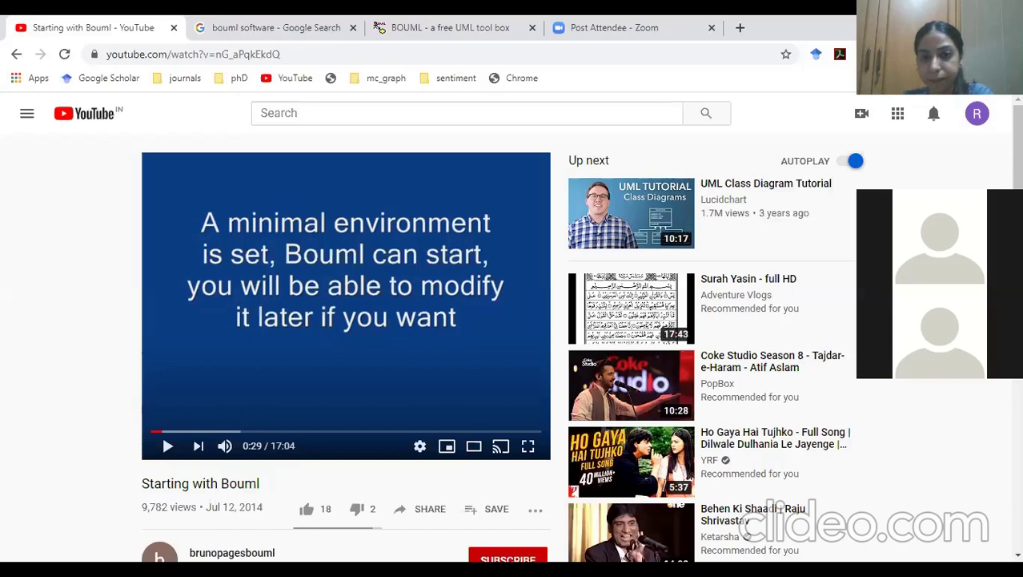
Switch from the browser to Bouml and open its environment settings
left_click(971, 23)
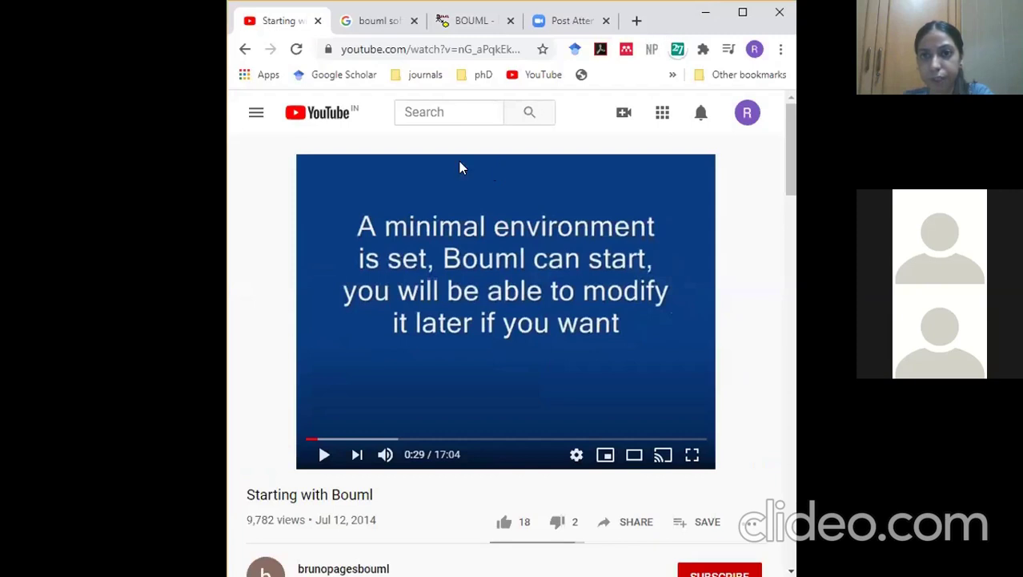
left_click(707, 20)
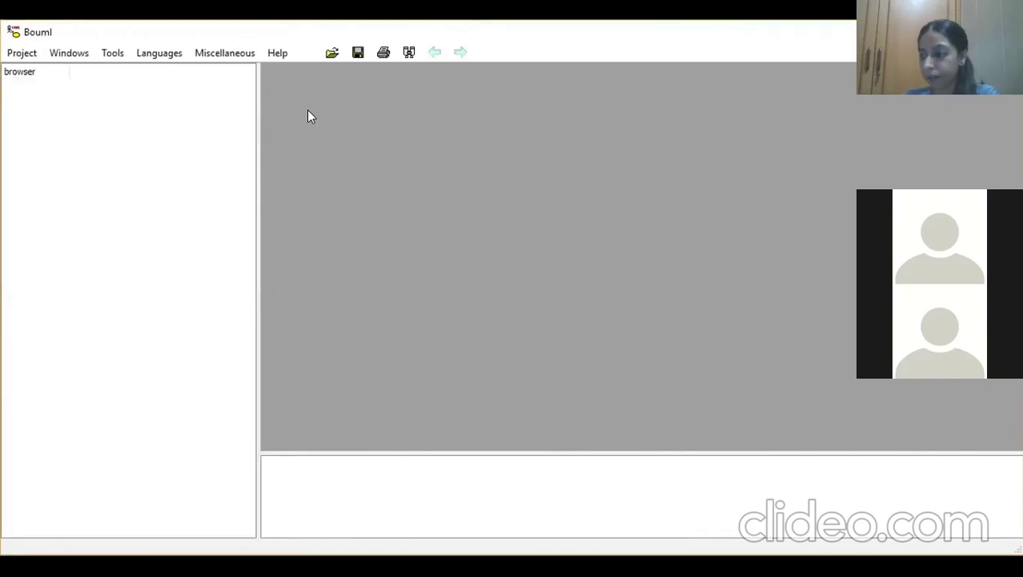
left_click(210, 58)
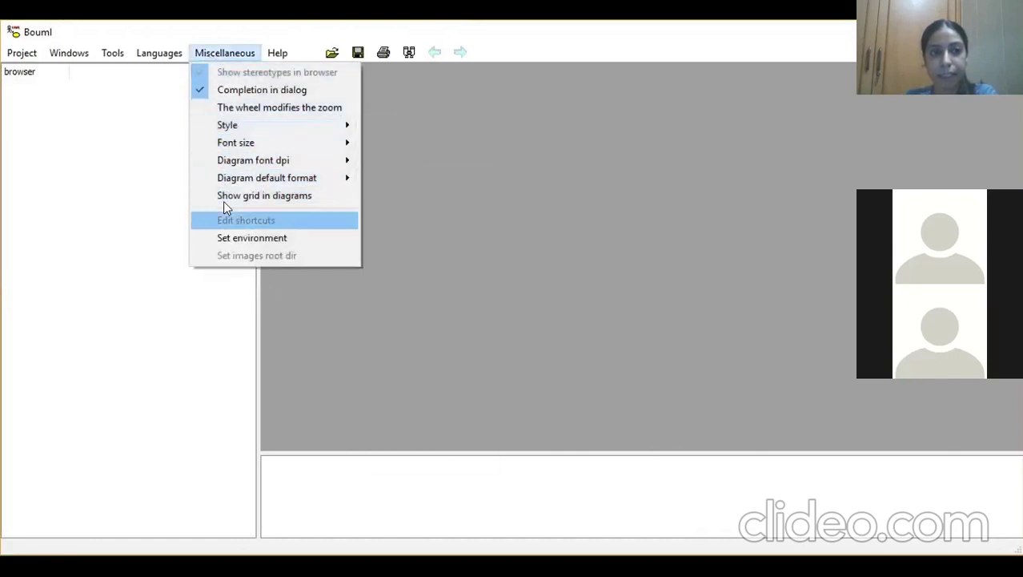
key("Down")
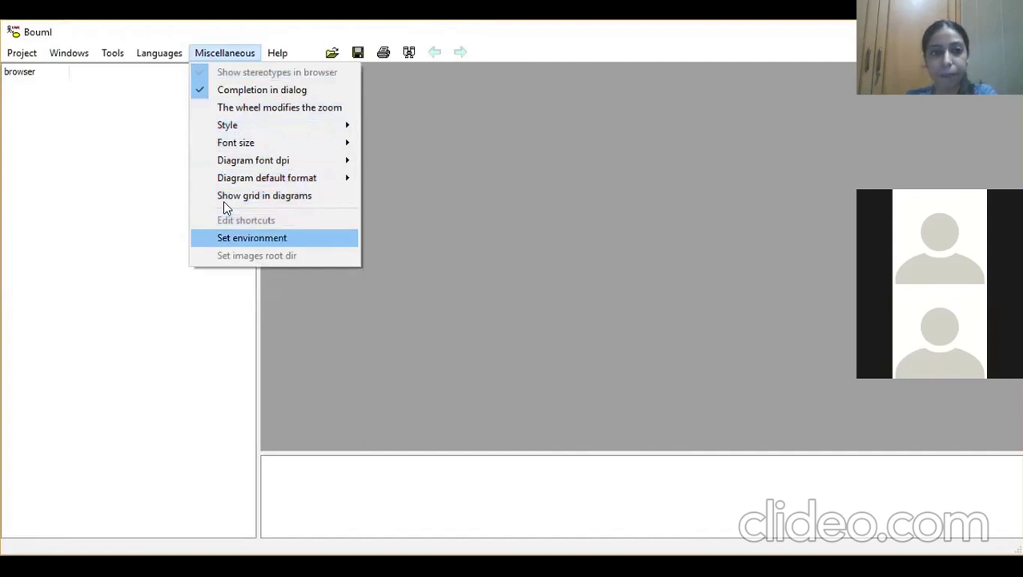
key("Return")
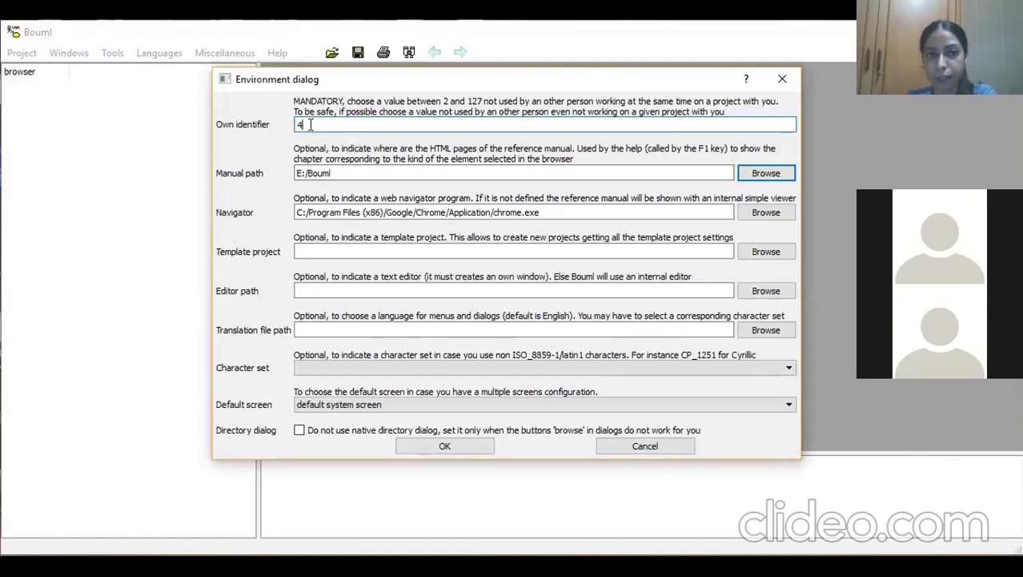
Review the manual path and the navigator program location, and accept the environment settings
left_click(324, 168)
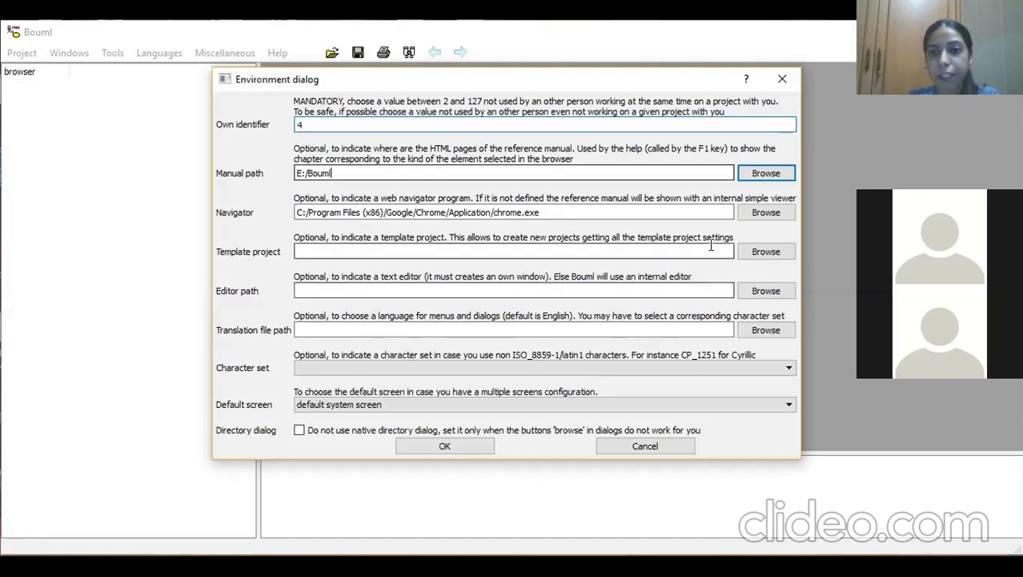
left_click(766, 212)
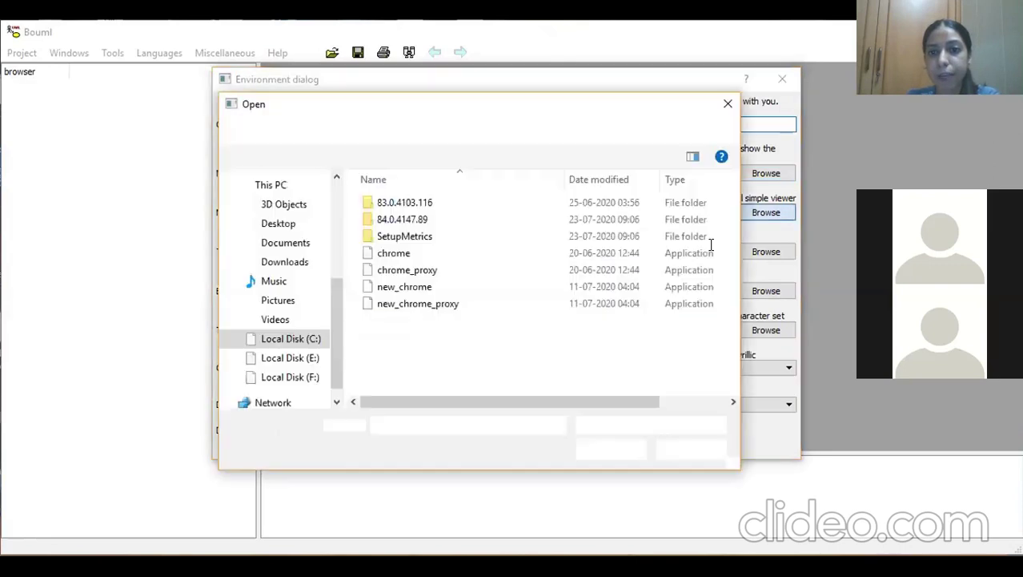
left_click(726, 107)
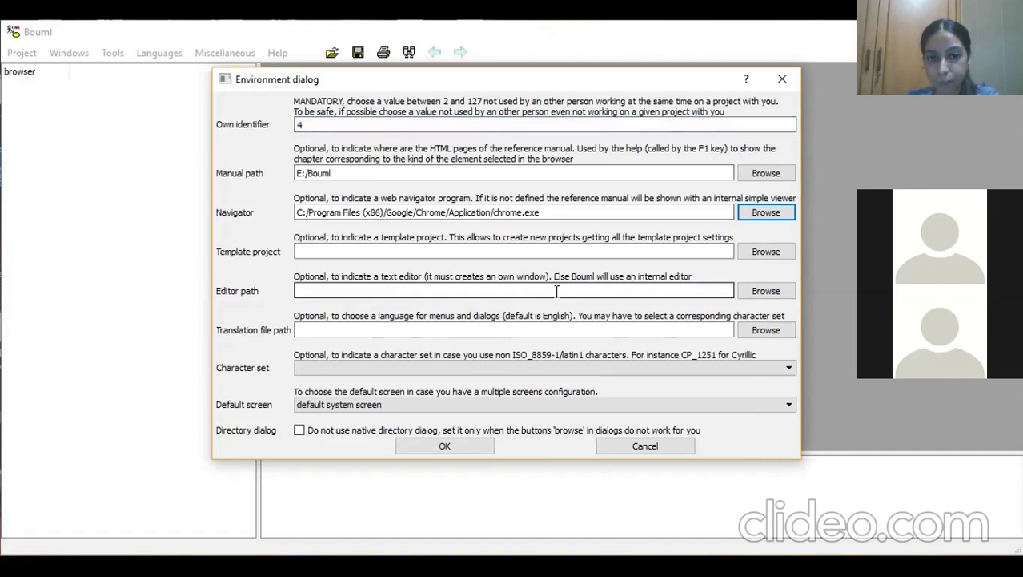
left_click(415, 453)
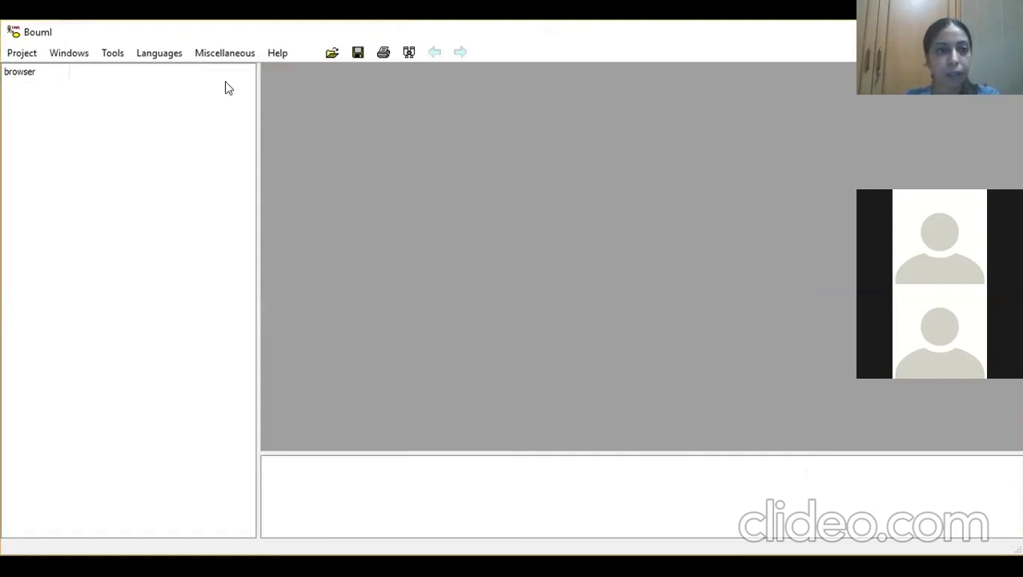
left_click(9, 56)
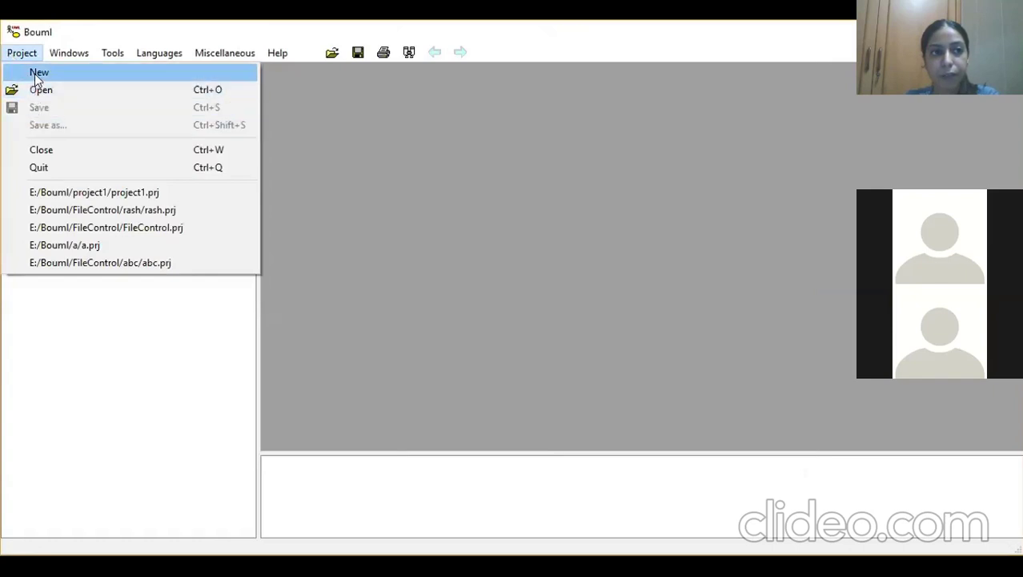
left_click(35, 74)
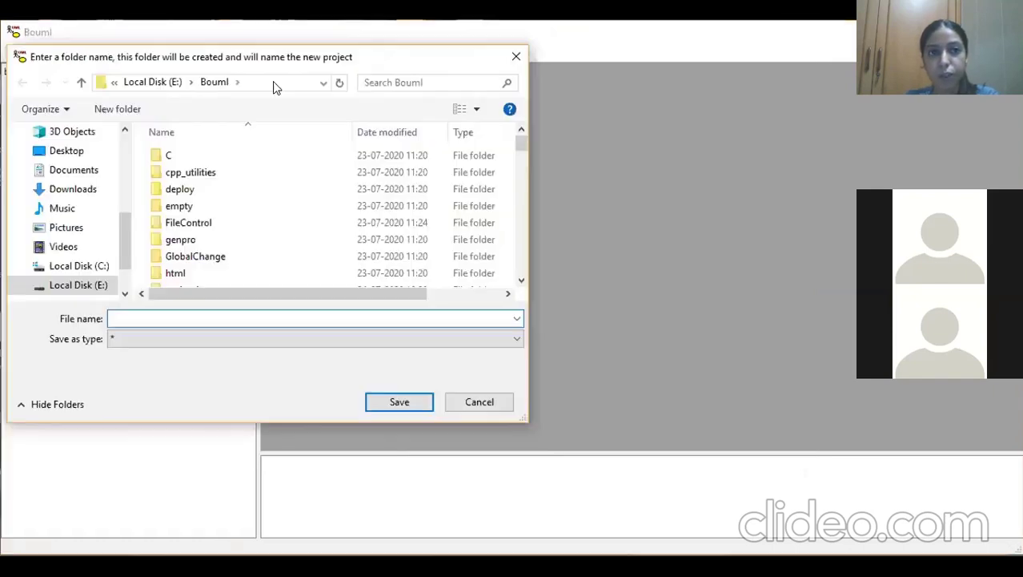
left_click(505, 61)
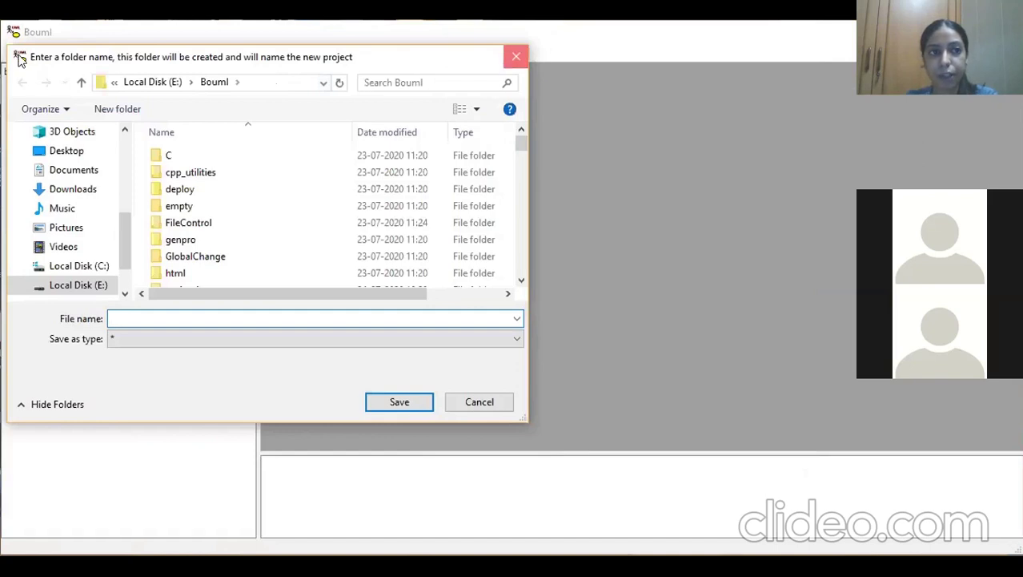
Create a new project named project_new in the E:/Bouml folder and dismiss the programming language reminder
left_click(20, 53)
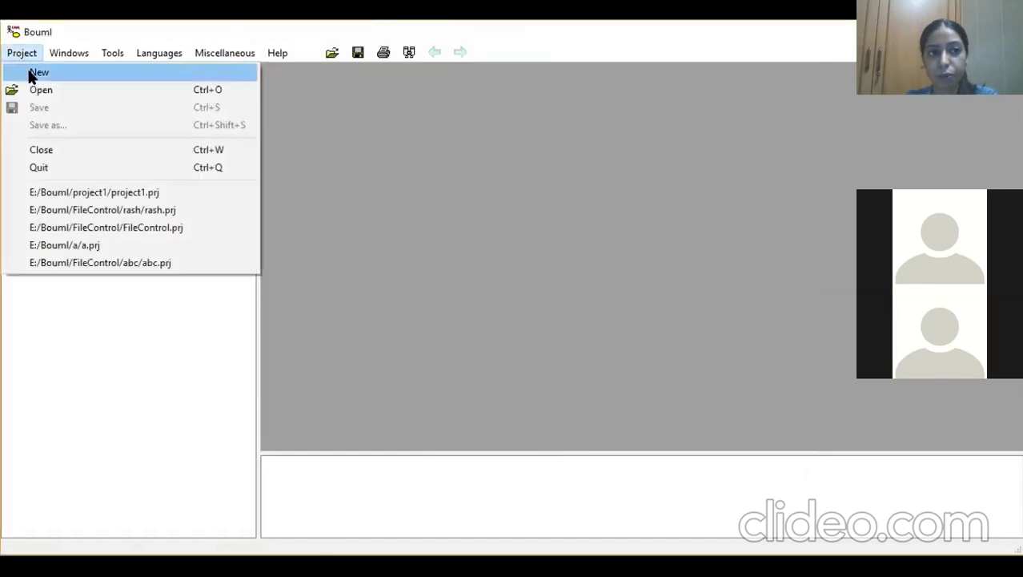
left_click(30, 73)
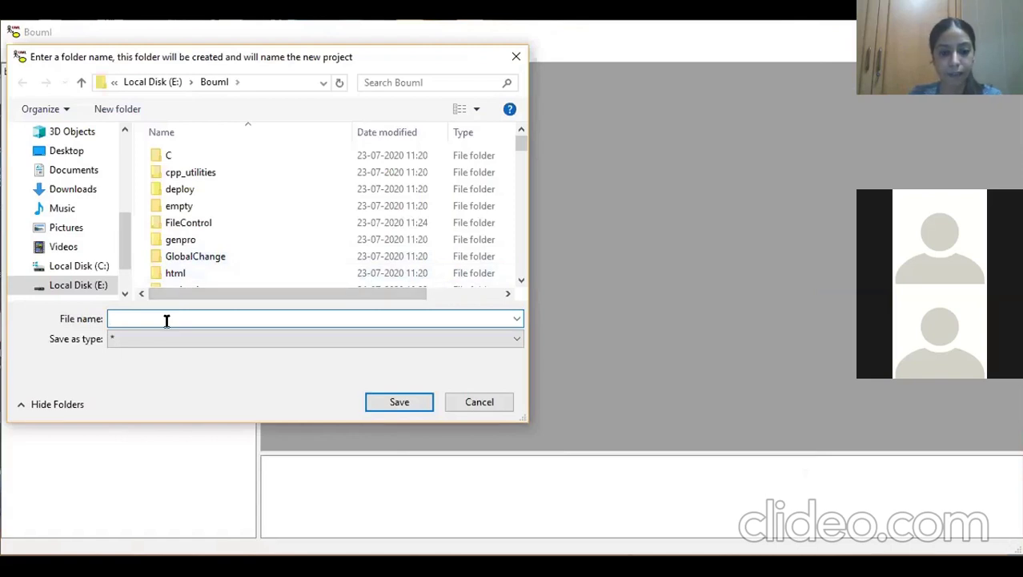
type("project")
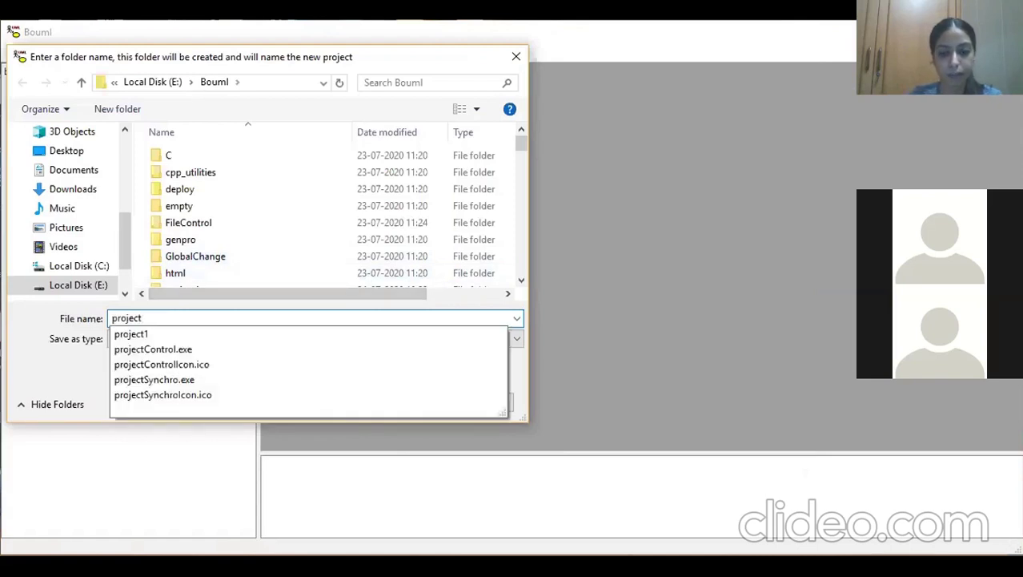
type("_new")
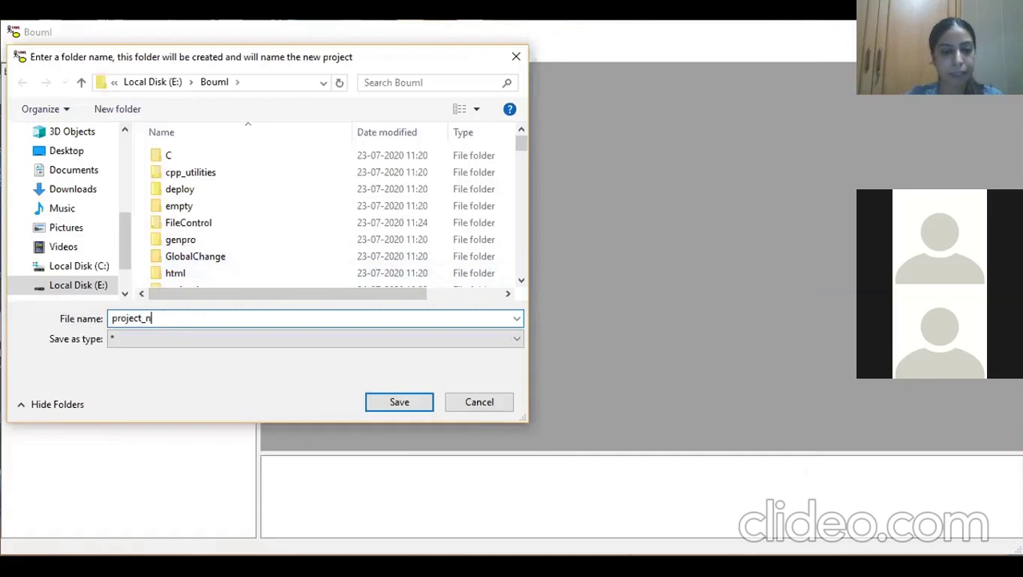
left_click(185, 345)
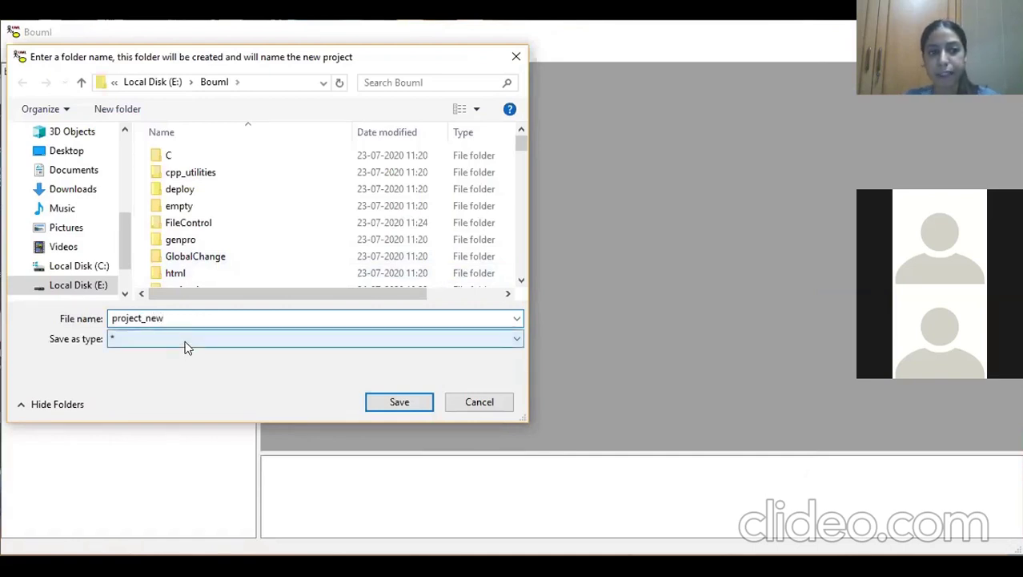
left_click(379, 406)
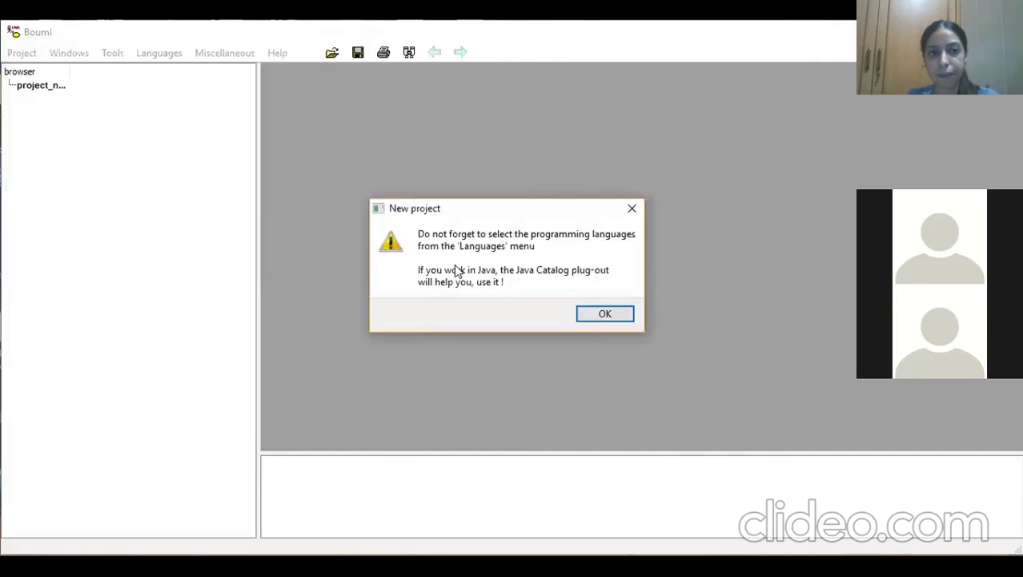
left_click(601, 314)
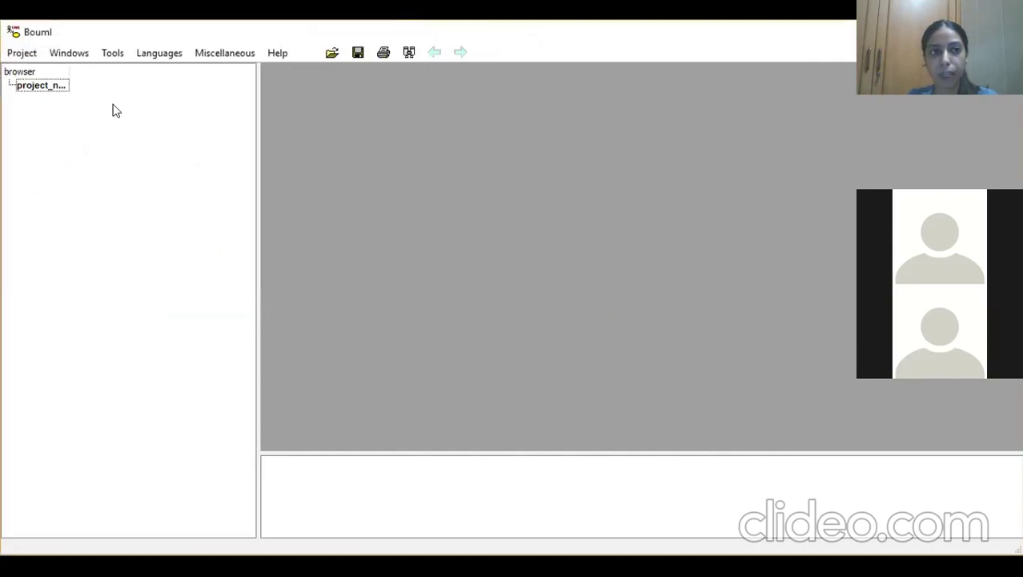
Add a new package named admin to the project_new project
left_click(62, 86)
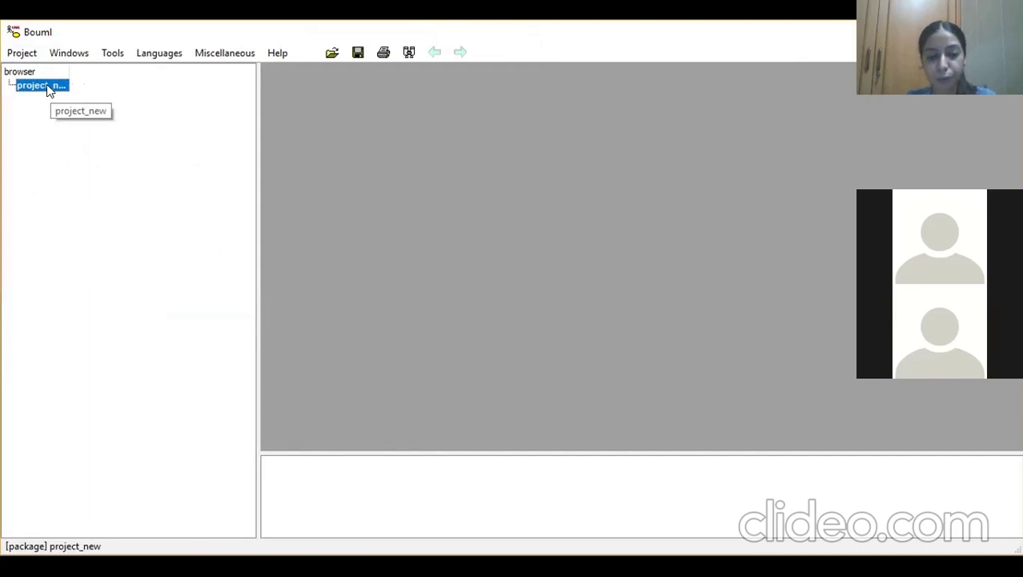
right_click(47, 88)
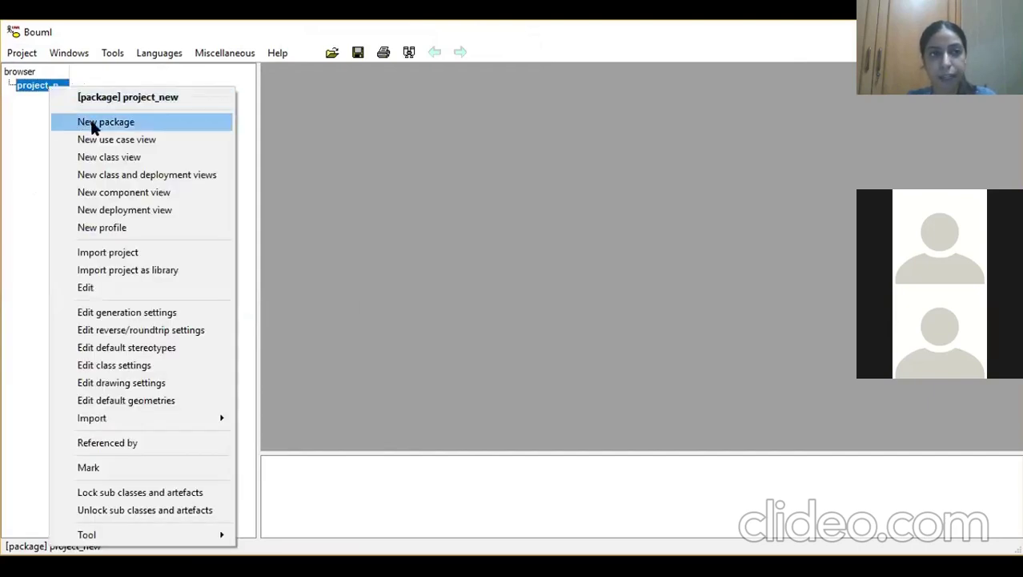
left_click(91, 123)
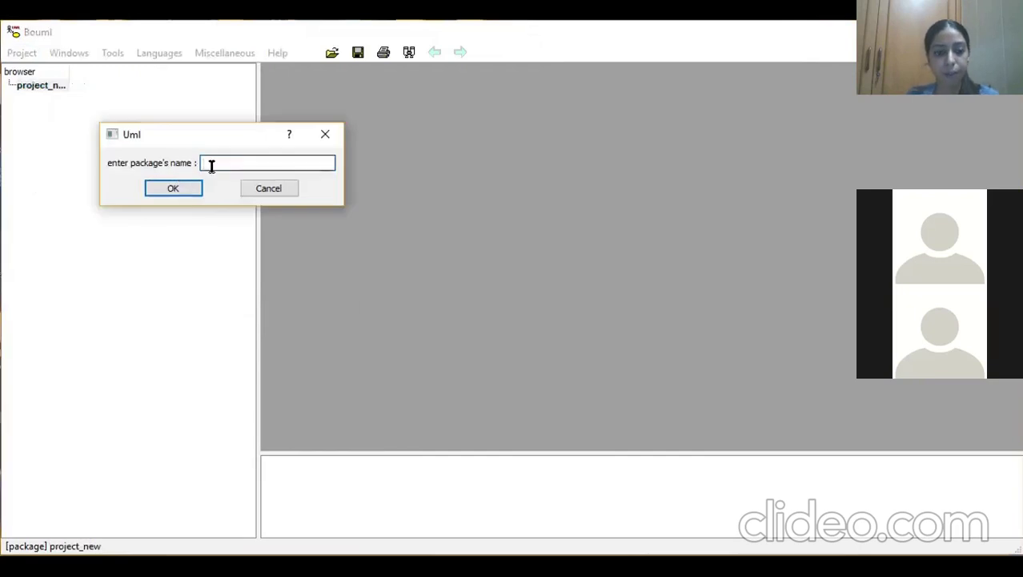
type("admin")
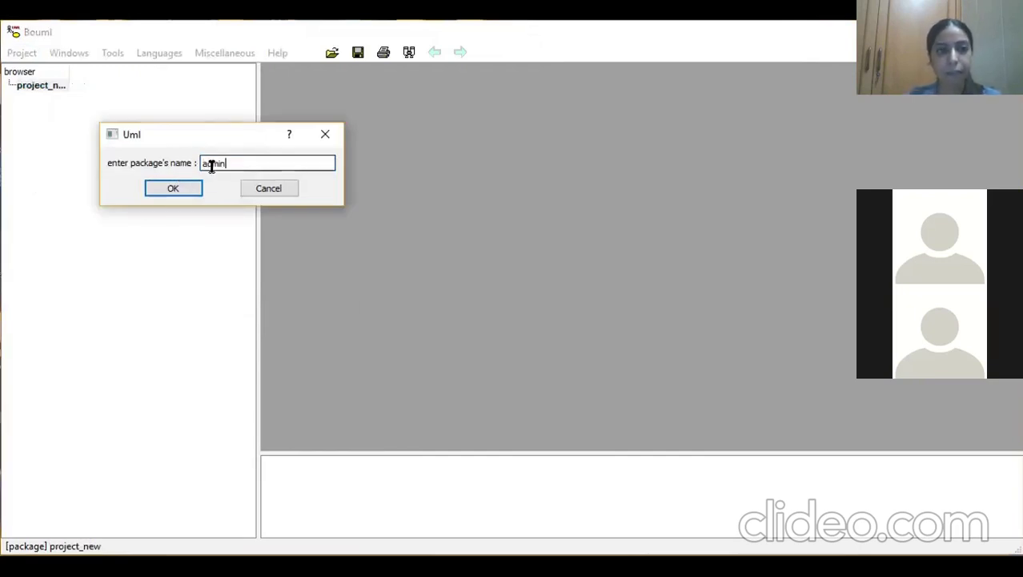
left_click(169, 189)
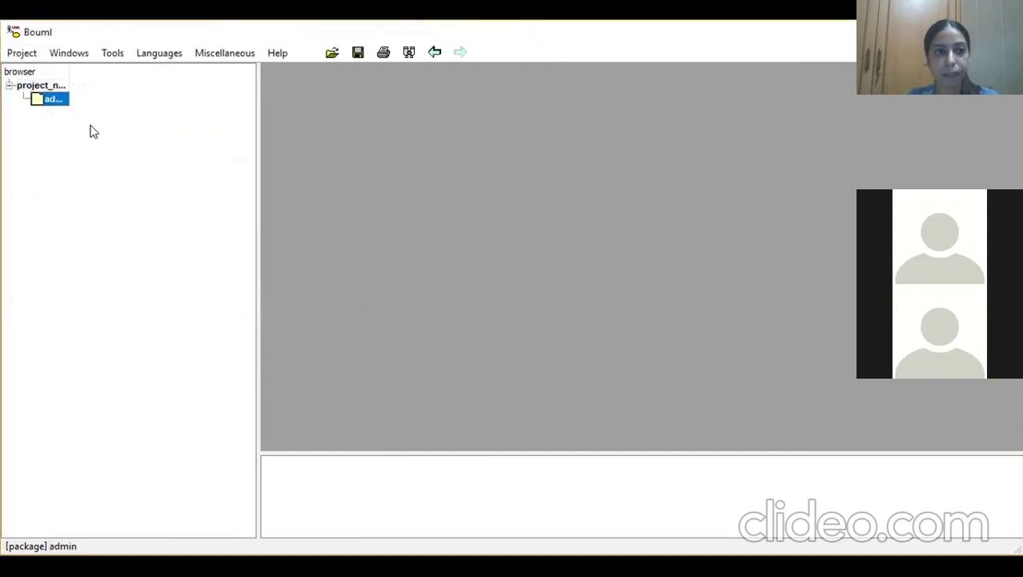
Add a new class view named c1 to the admin package
right_click(56, 103)
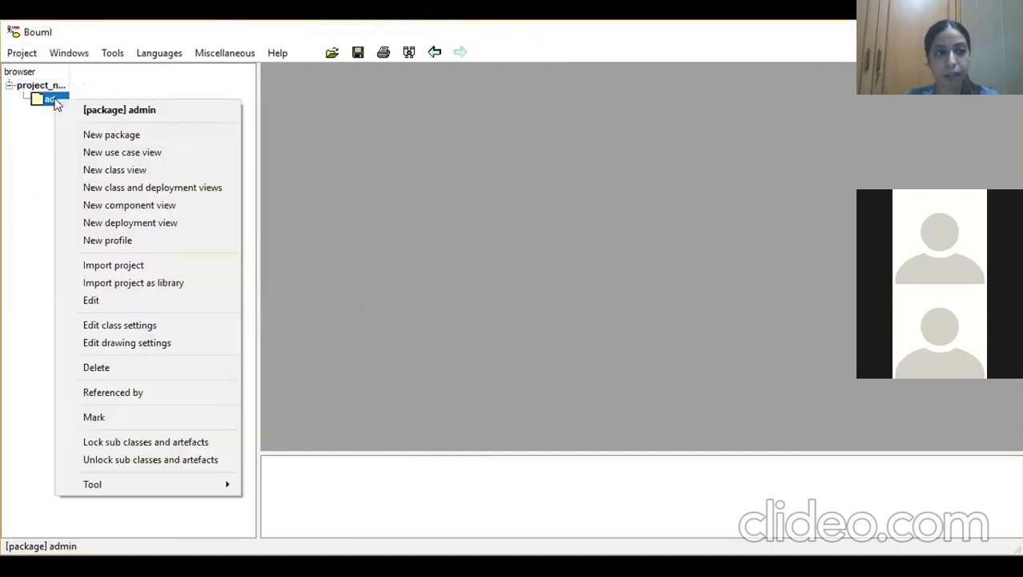
left_click(117, 168)
type("c1")
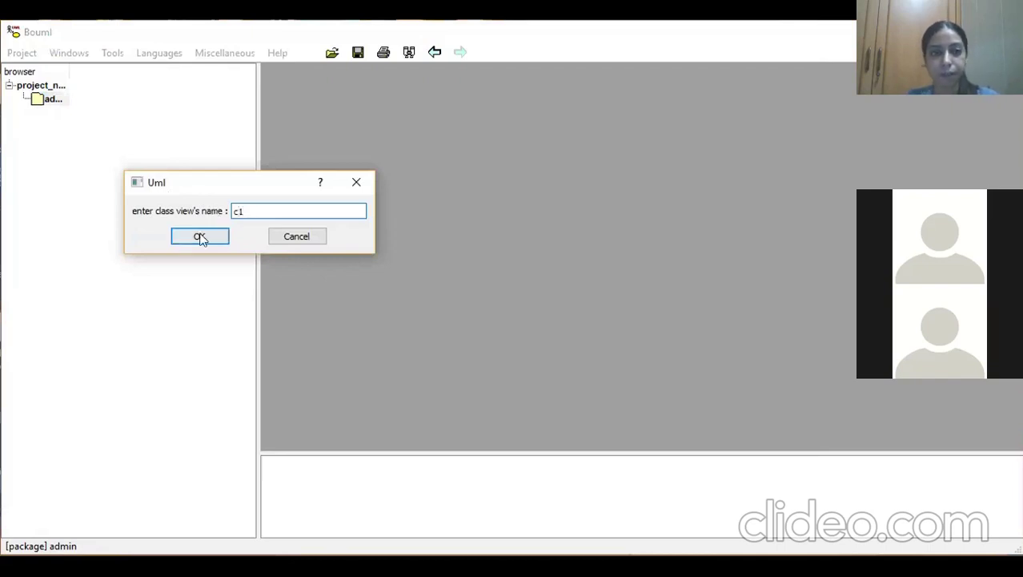
left_click(189, 239)
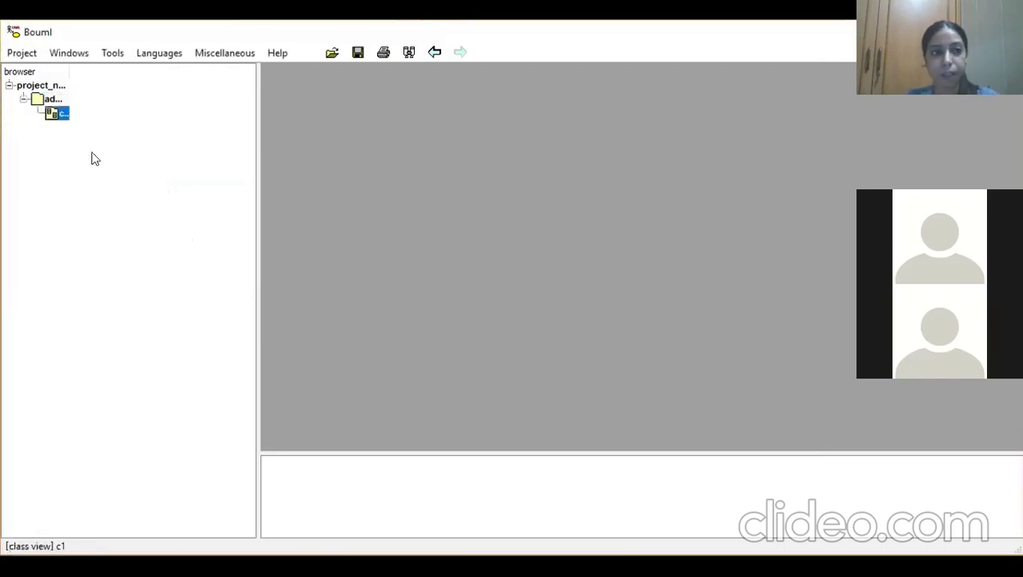
Add a new class diagram named c23 to the c1 class view and open it for editing
right_click(61, 114)
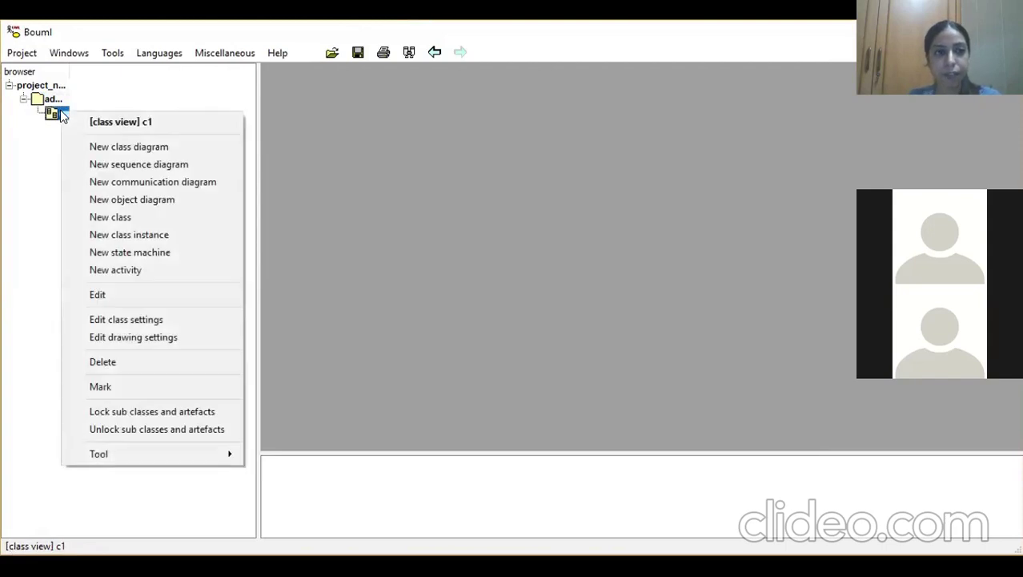
left_click(117, 152)
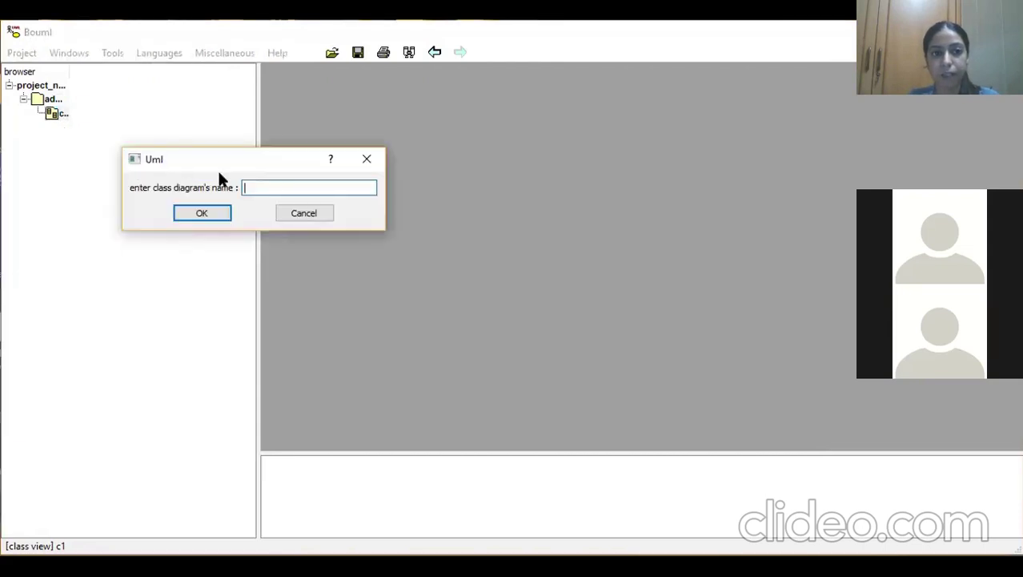
type("c")
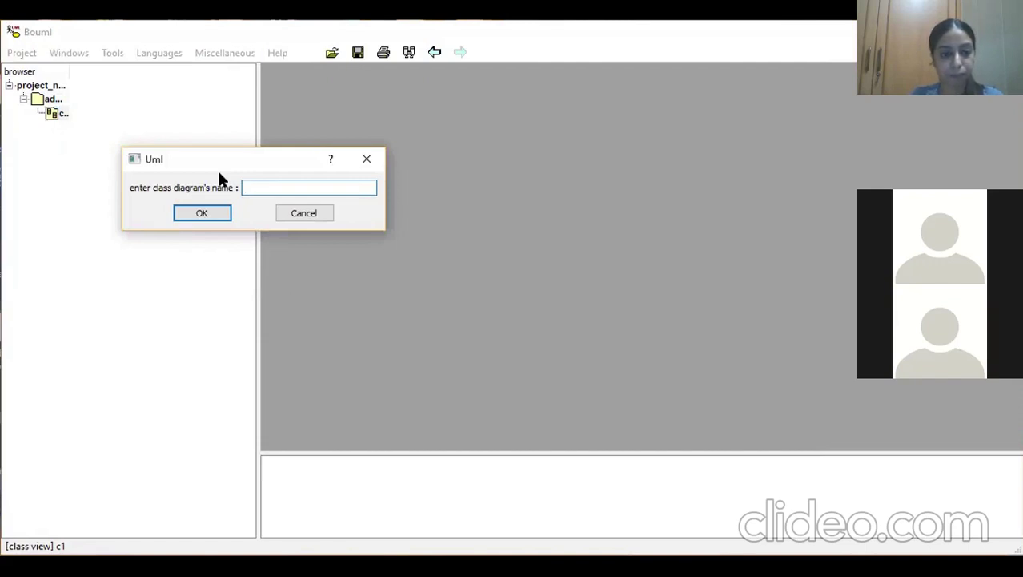
type("23")
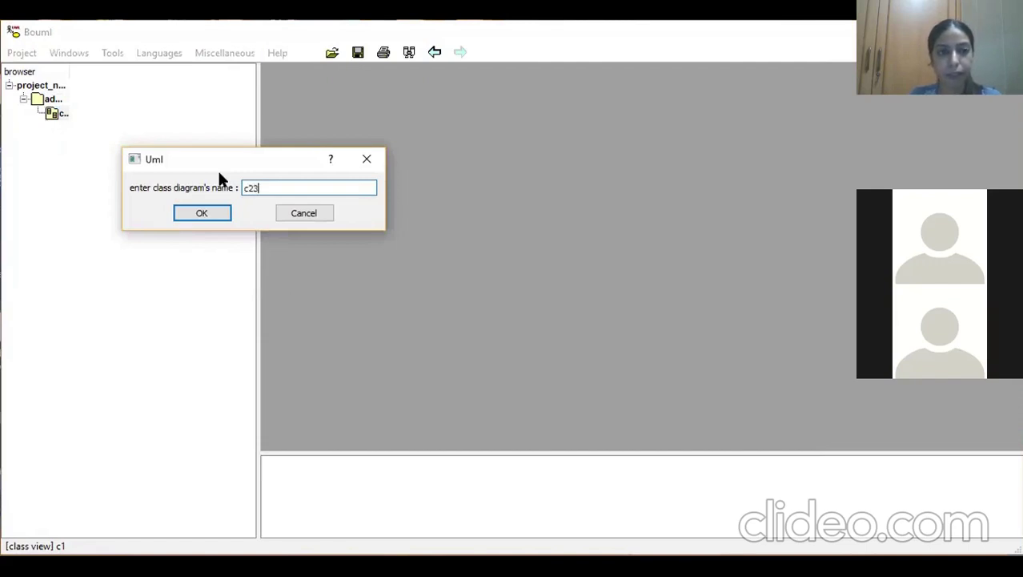
left_click(207, 213)
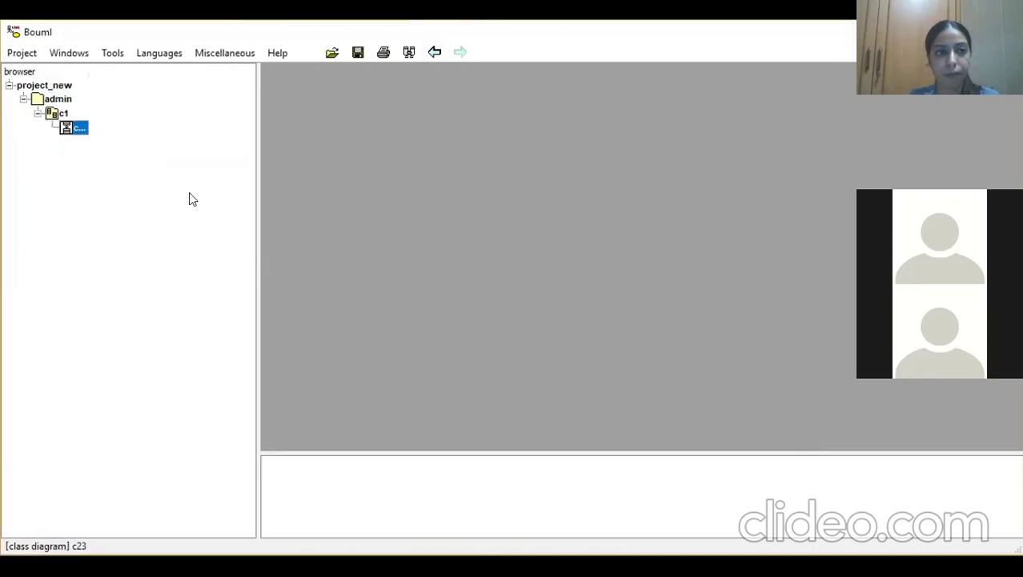
double_click(72, 125)
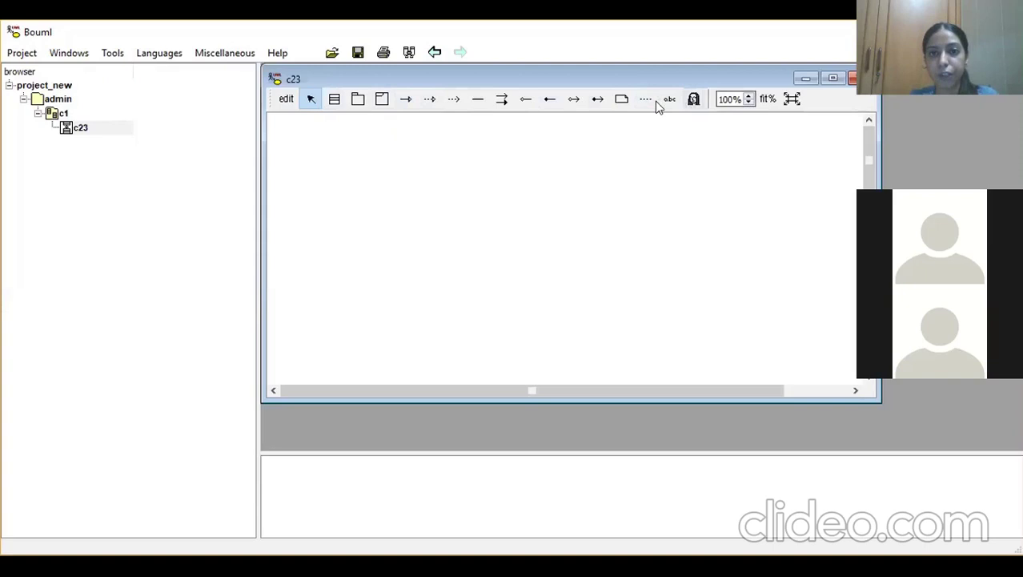
Place a new class named teacher in the c23 class diagram
left_click(335, 101)
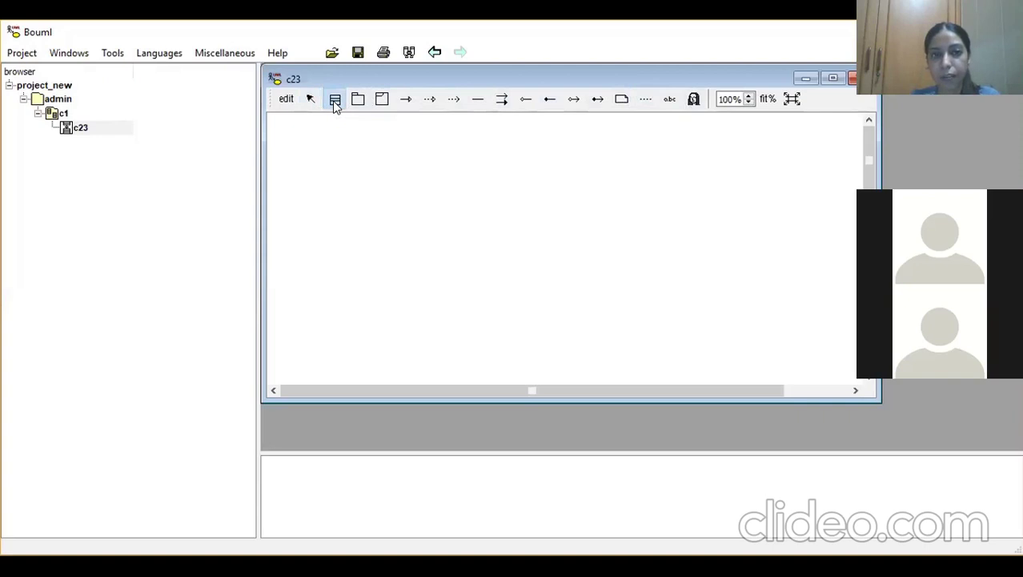
left_click(373, 150)
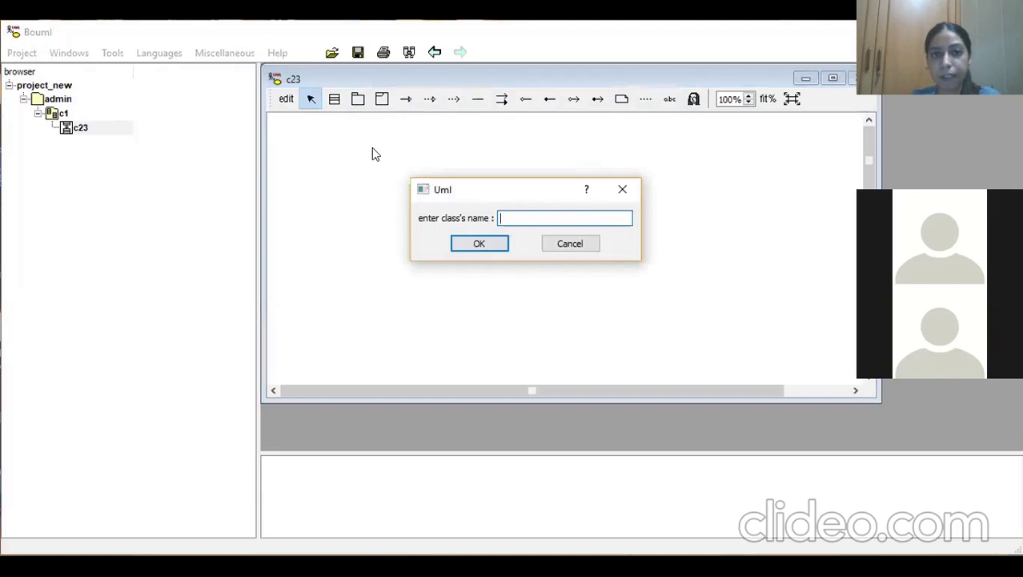
type("teacher")
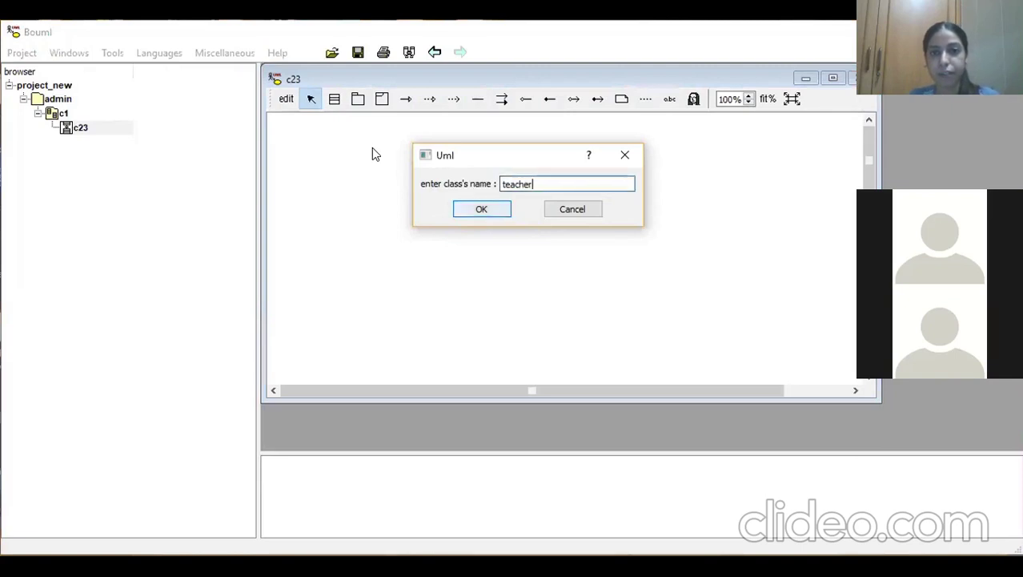
key("Return")
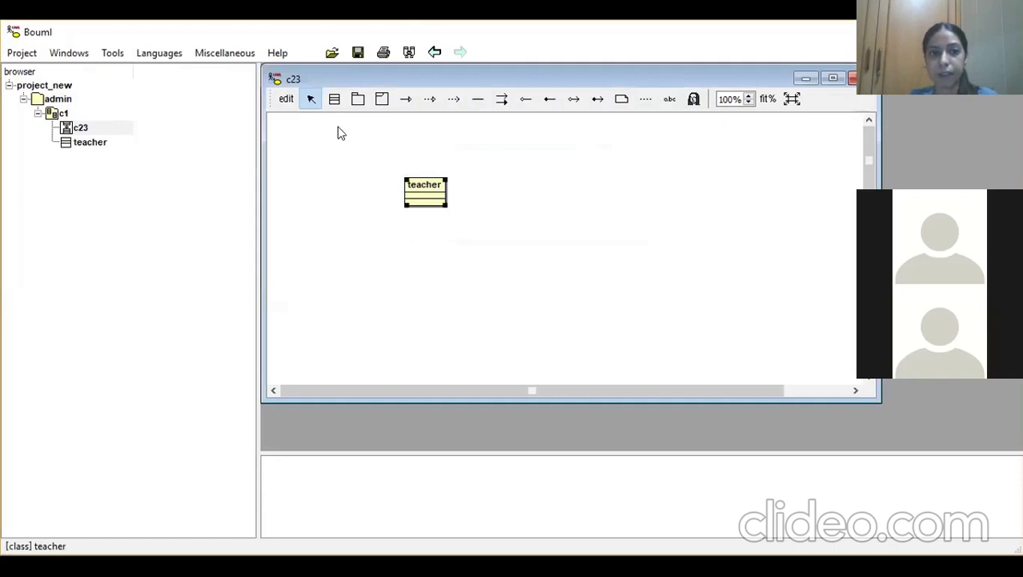
Place a new class named coordinator beside the teacher class and reposition both classes lower in the diagram
left_click(335, 101)
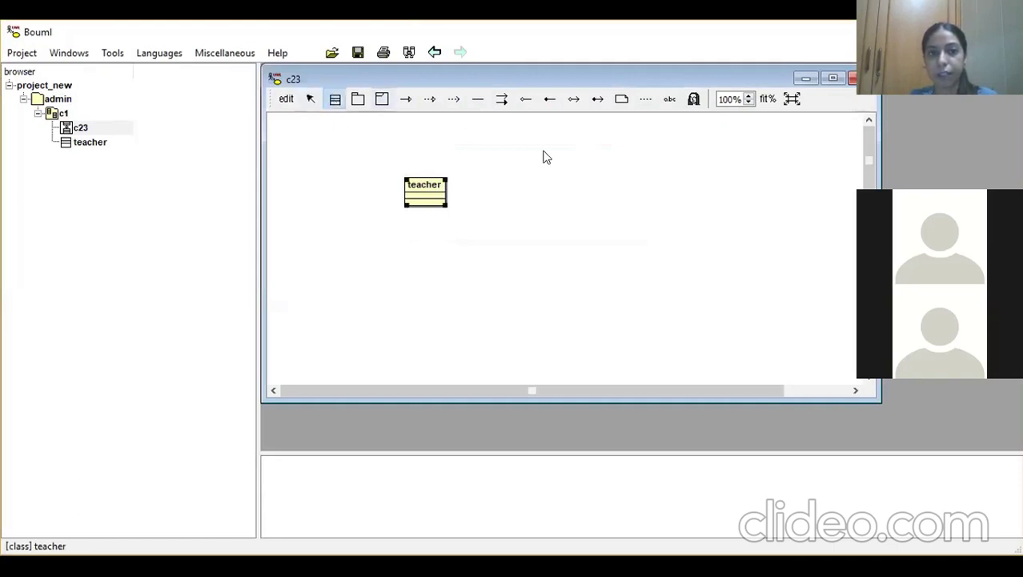
left_click(600, 160)
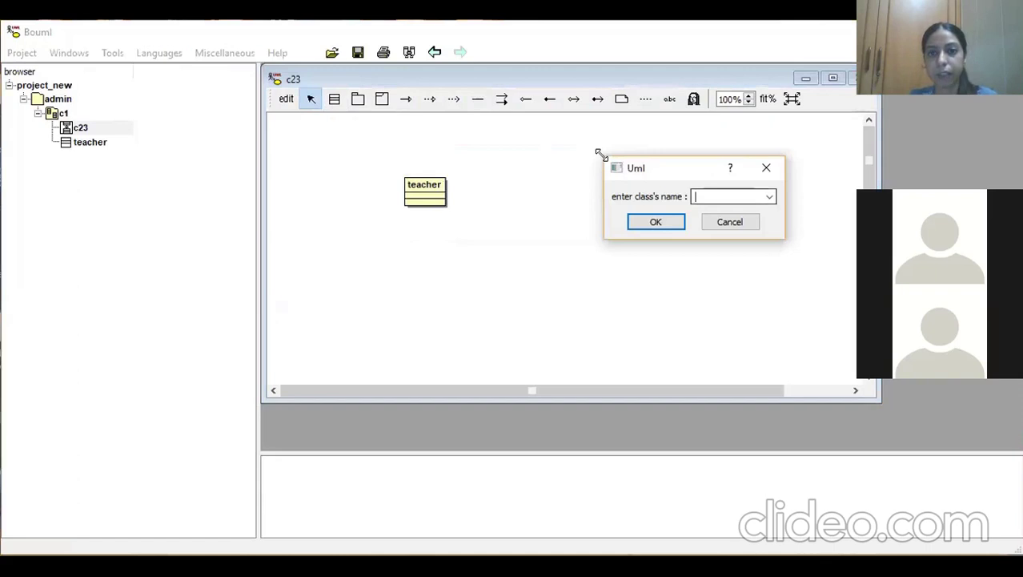
type("co")
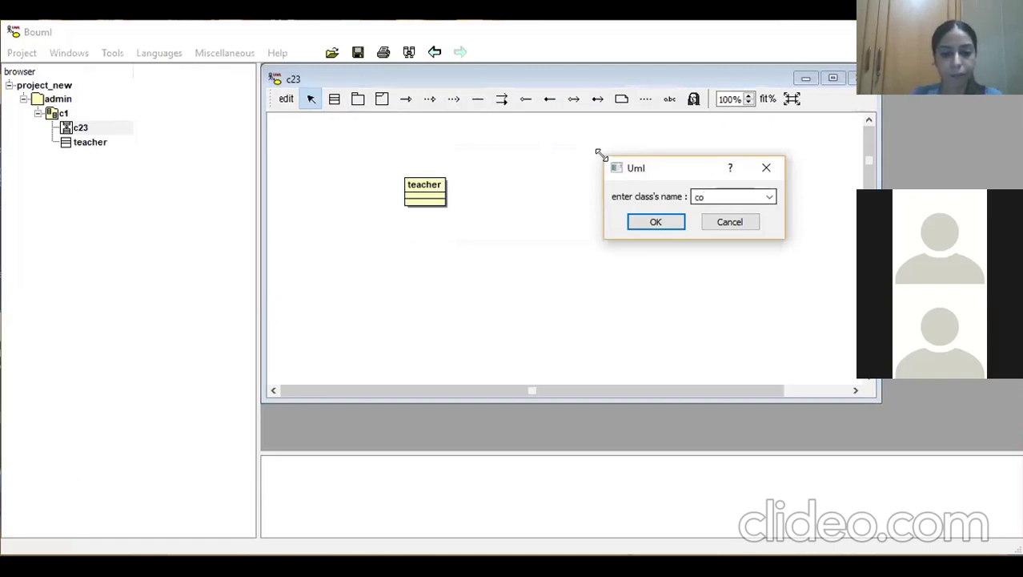
type("ordinator")
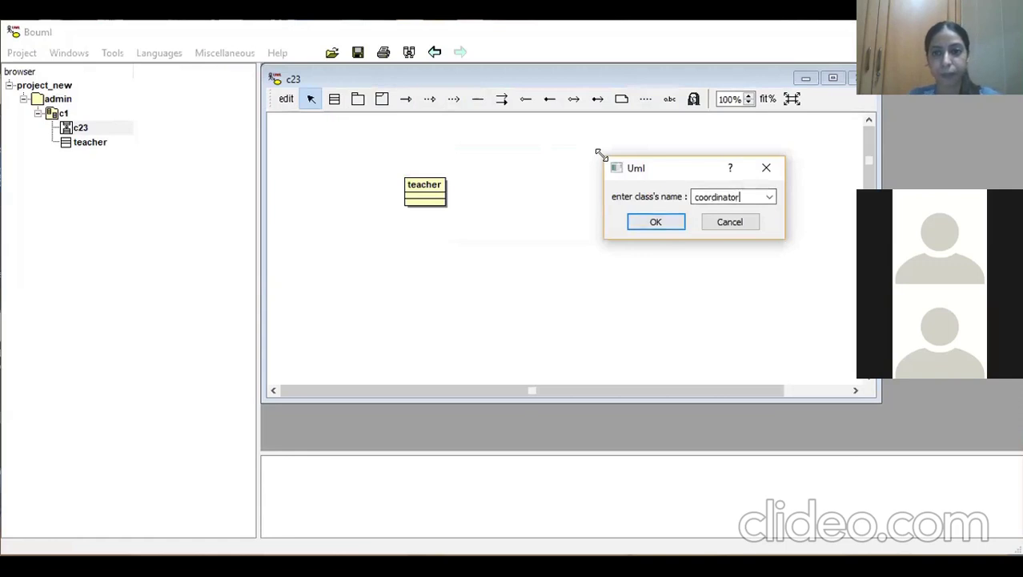
key("Return")
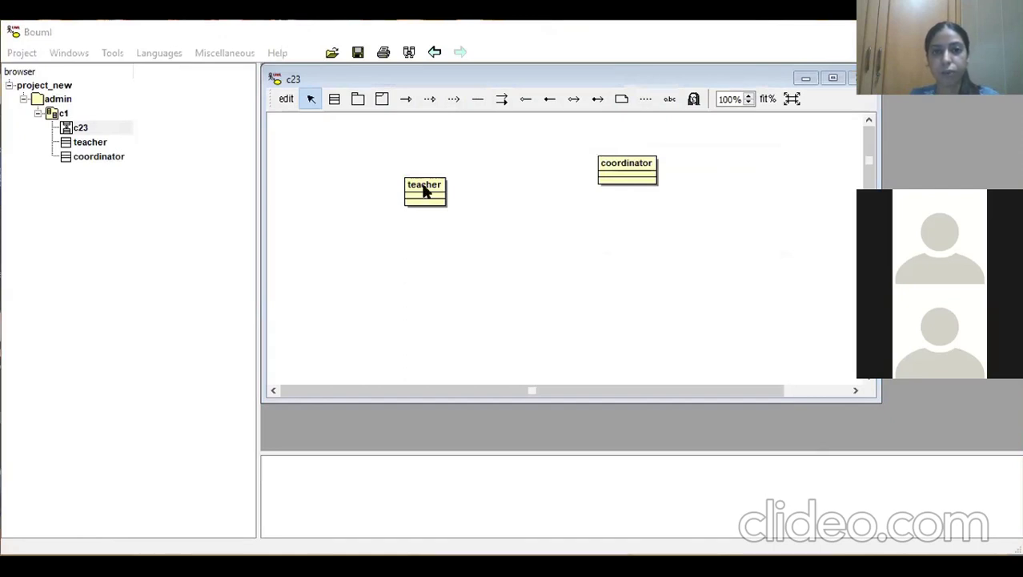
left_click_drag(425, 188, 398, 202)
left_click_drag(610, 170, 572, 214)
Open the teacher class for editing, look over its UML settings, and close the dialog
left_click(402, 219)
right_click(401, 216)
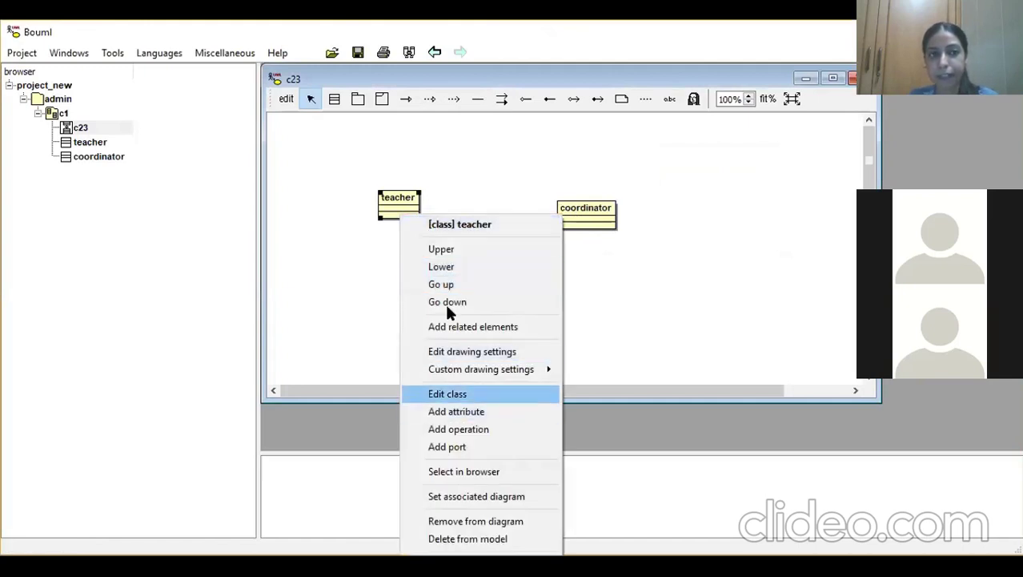
key("Return")
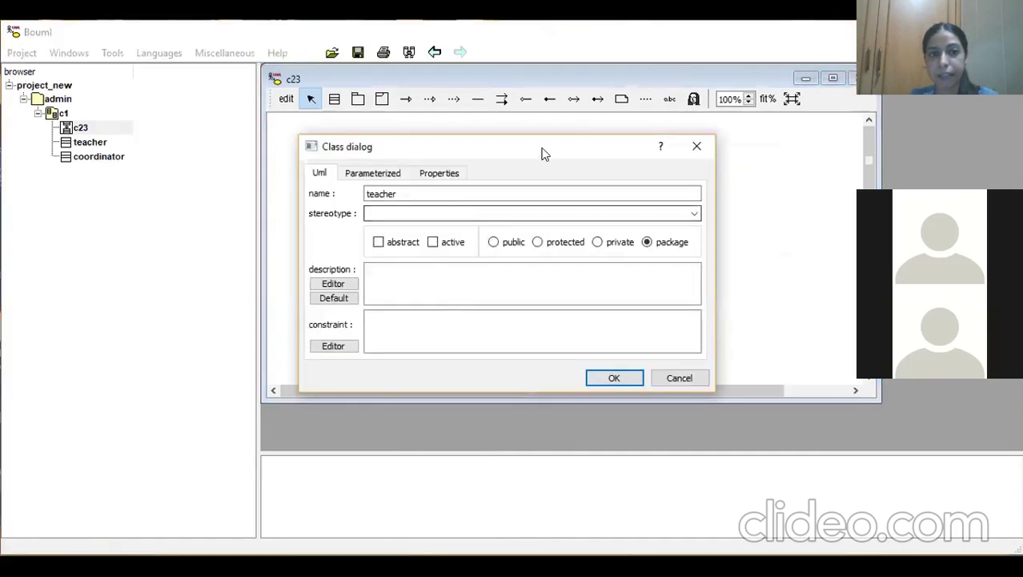
left_click_drag(543, 147, 544, 99)
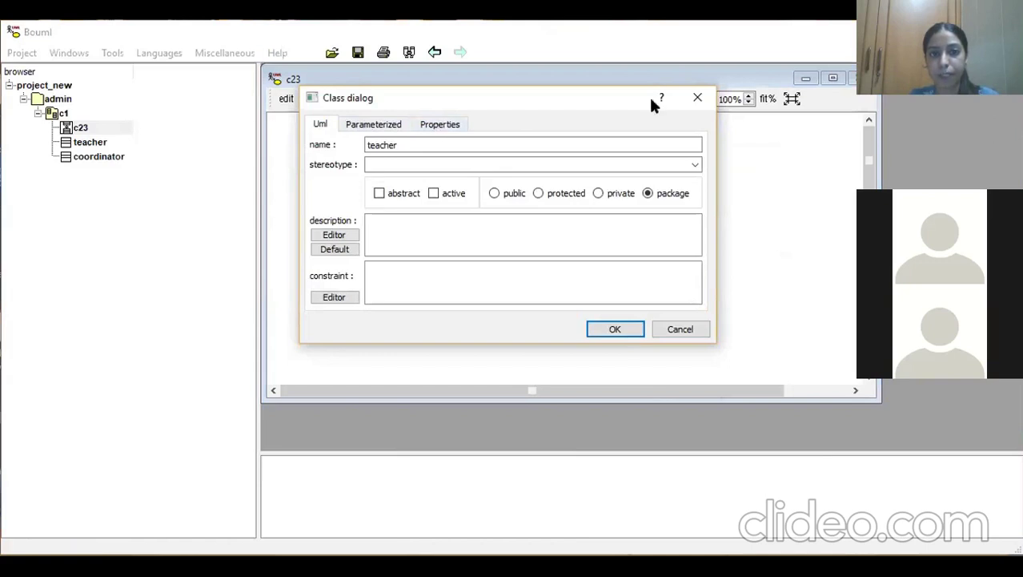
left_click(695, 99)
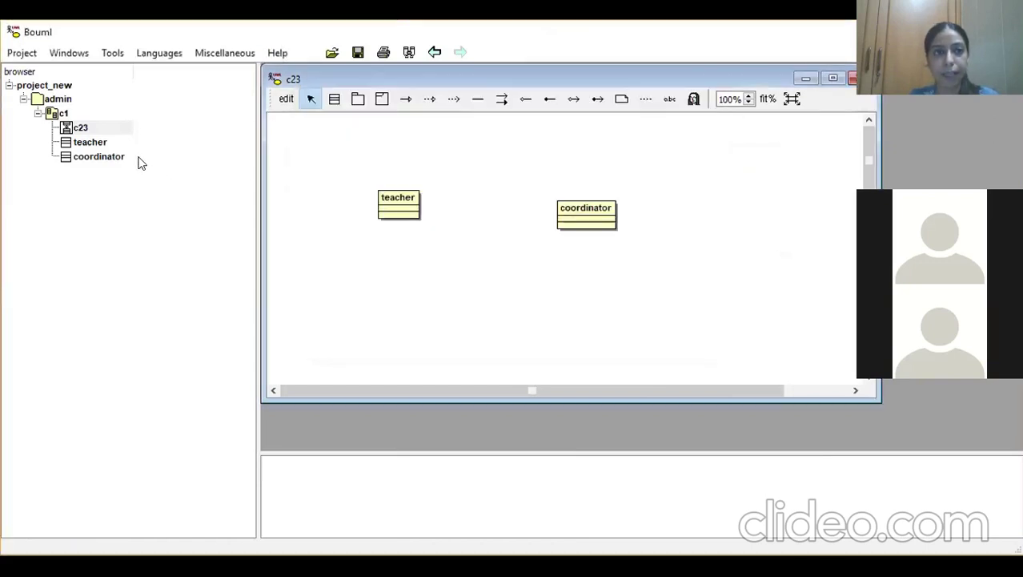
Enable C++, Java and Python management with their default definitions for the project
left_click(158, 55)
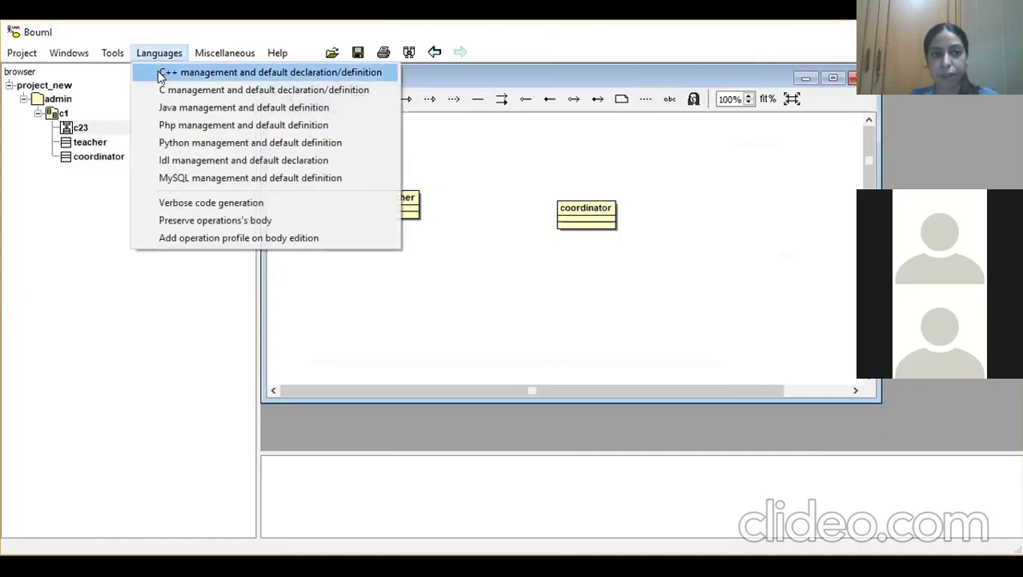
left_click(158, 72)
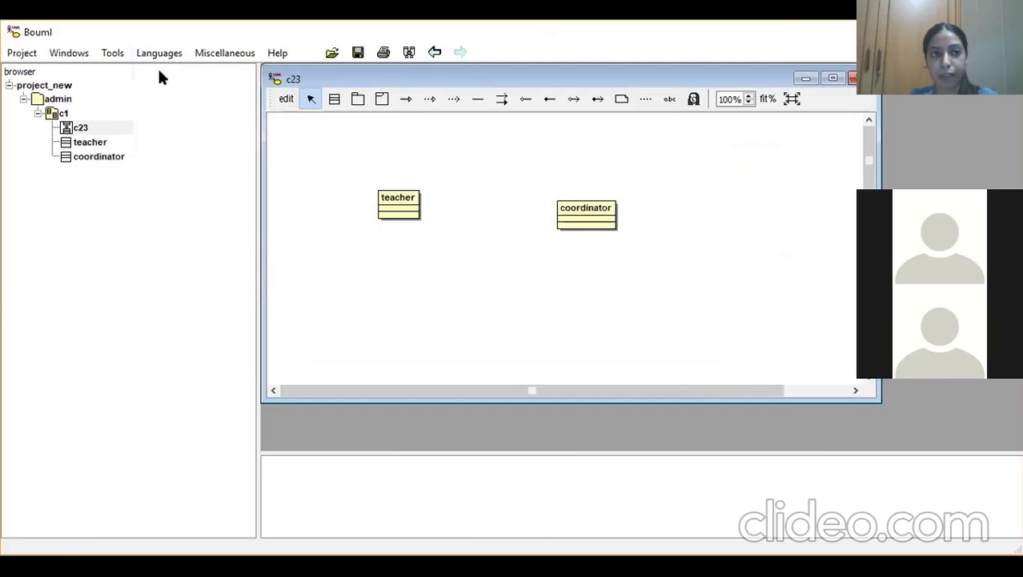
left_click(162, 54)
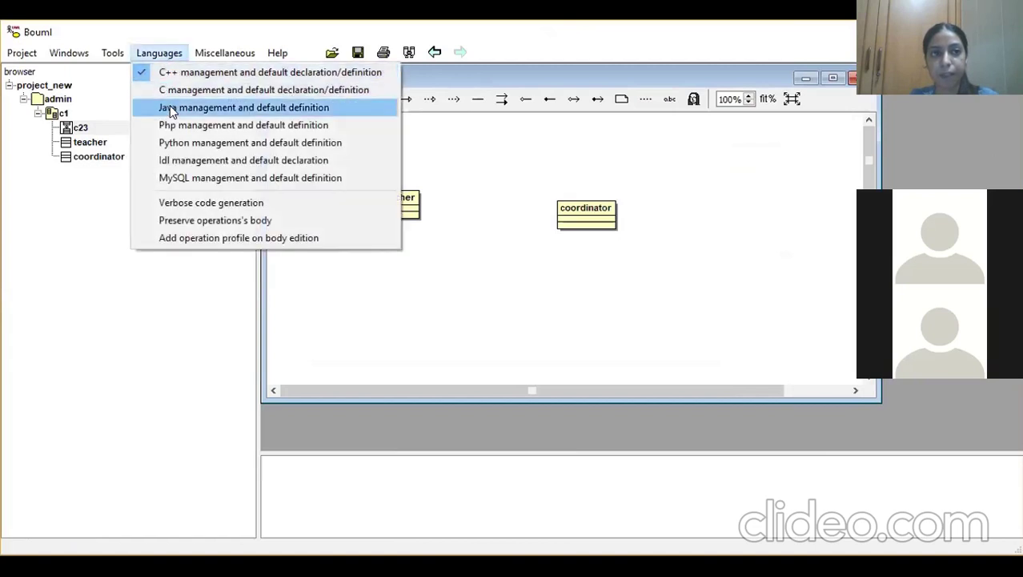
left_click(169, 109)
left_click(159, 53)
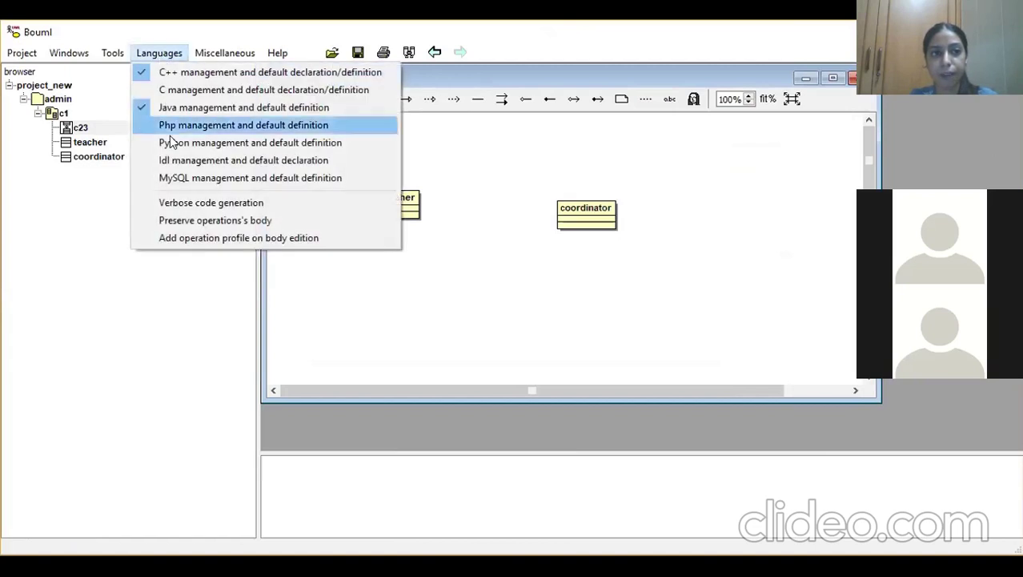
left_click(170, 145)
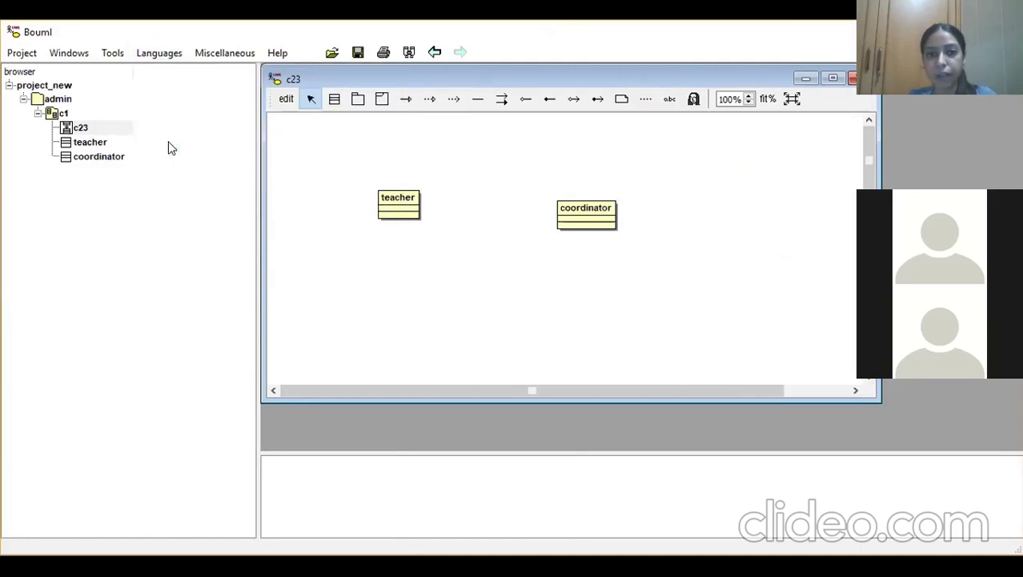
Remove the teacher and coordinator classes from the c23 diagram
left_click(380, 201)
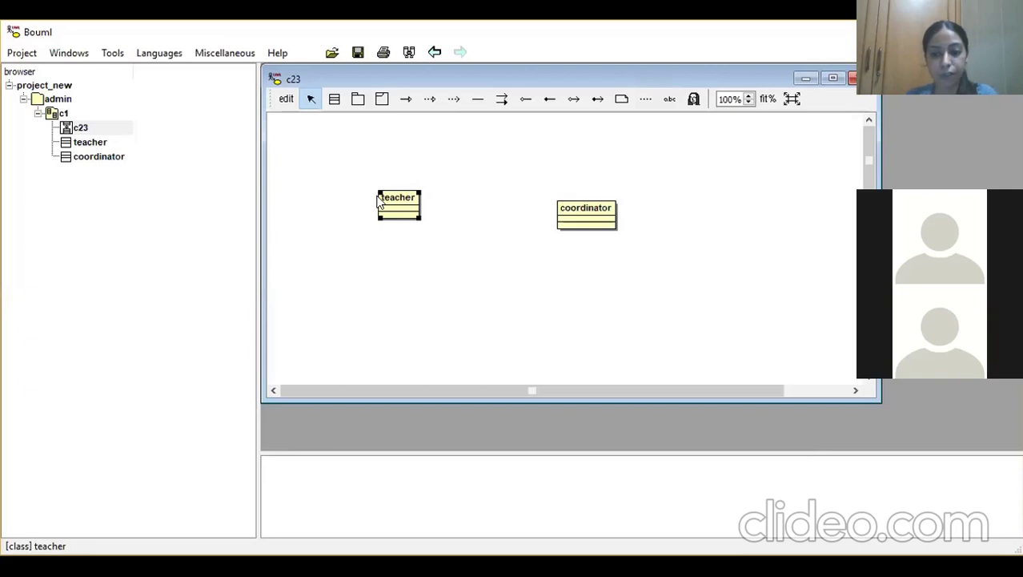
key("Delete")
left_click(602, 221)
key("Delete")
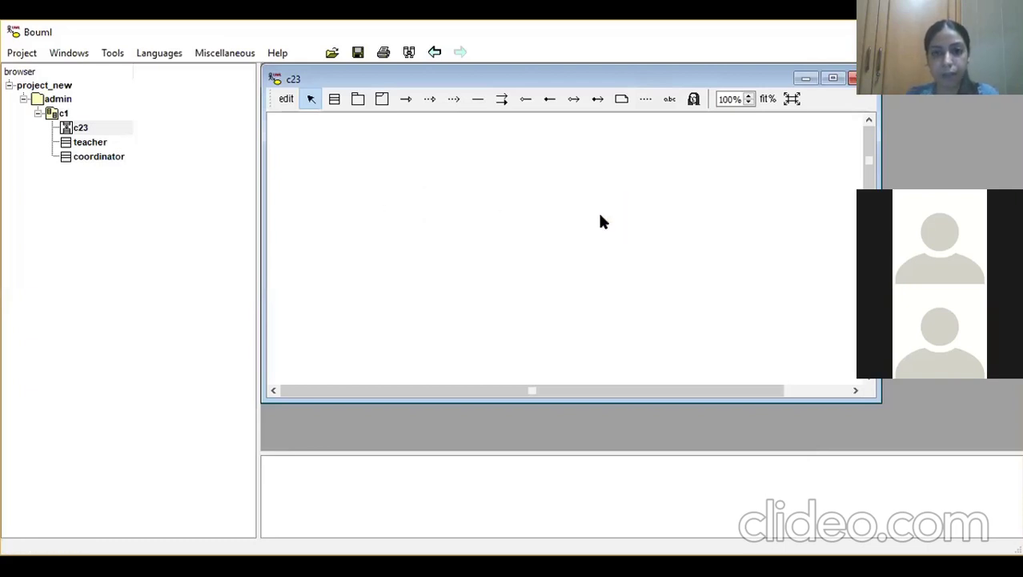
Delete the teacher and coordinator classes from the c1 class view in the project tree
left_click(84, 144)
right_click(85, 145)
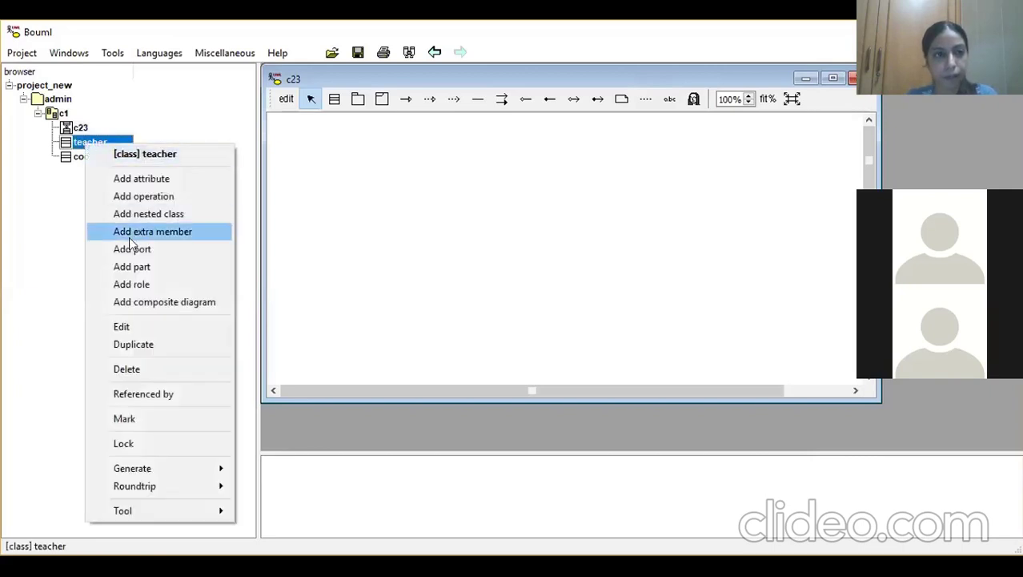
left_click(129, 370)
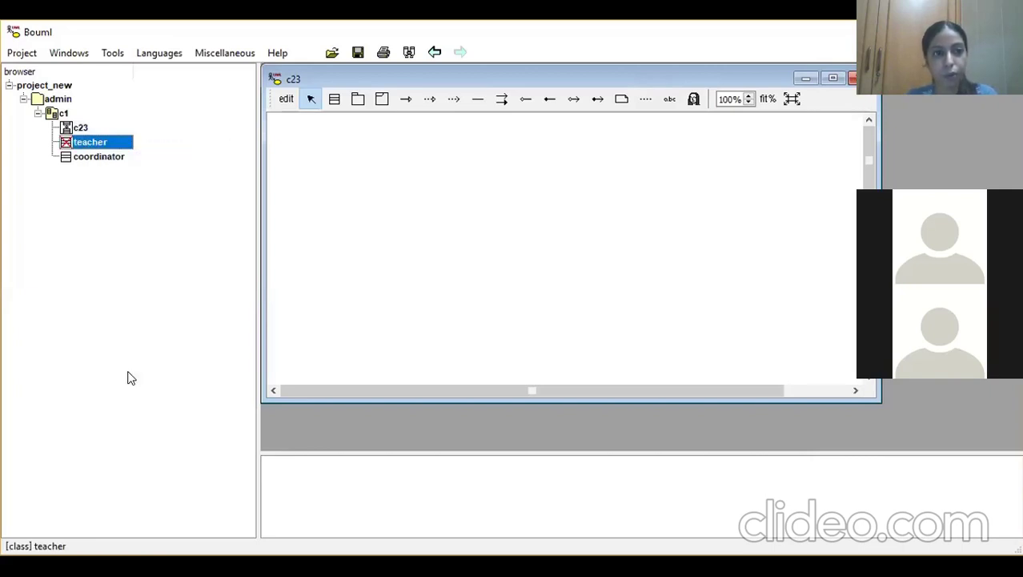
left_click(82, 157)
right_click(82, 157)
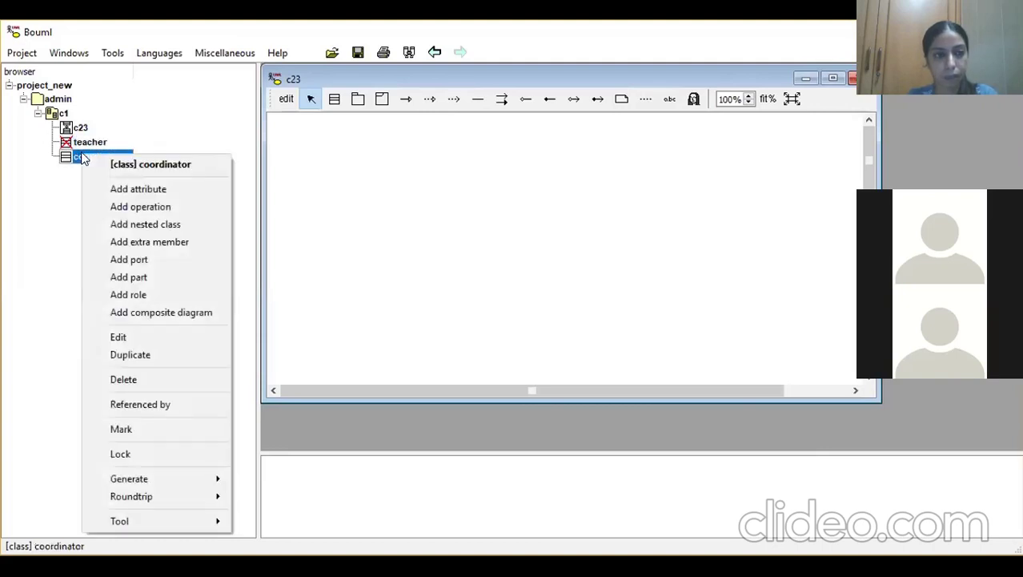
left_click(124, 379)
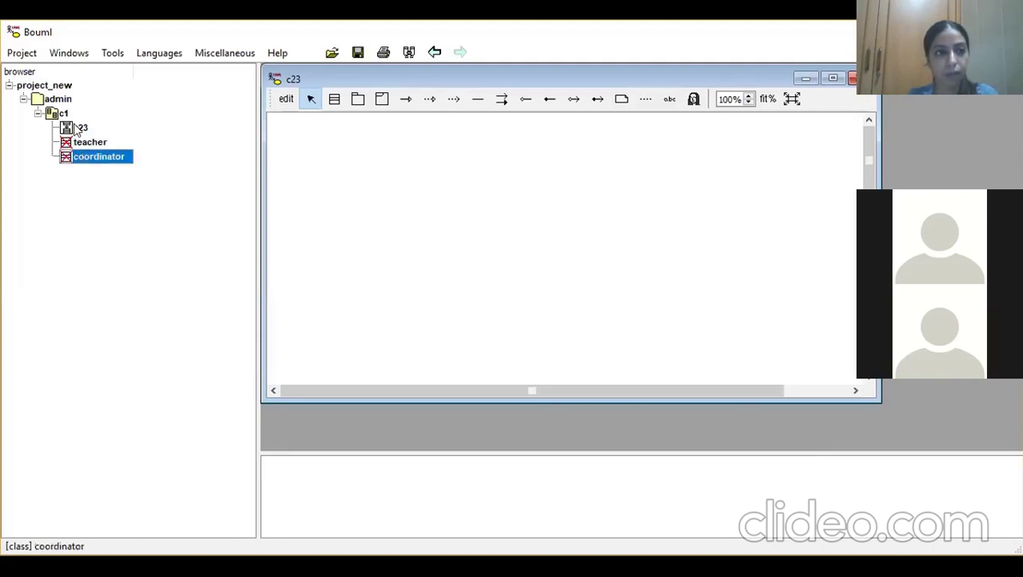
Place a new class named t1 in the c23 class diagram
left_click(75, 127)
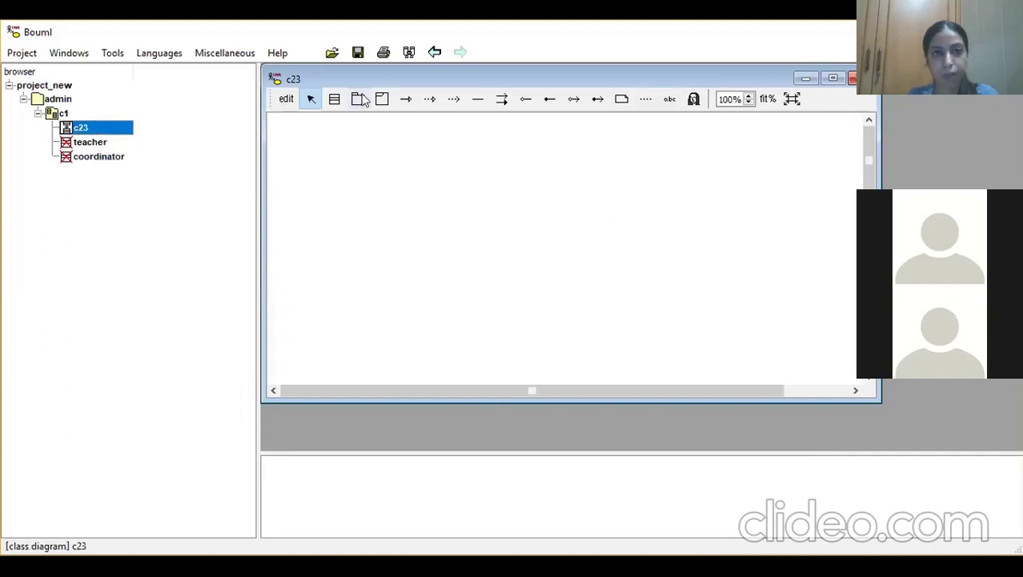
left_click(331, 100)
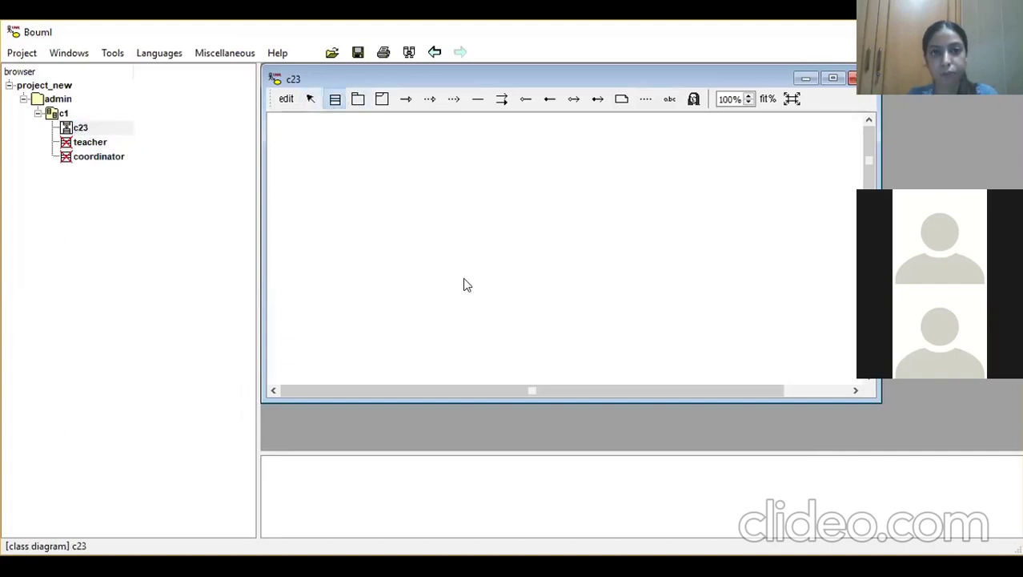
left_click(484, 289)
type("t1")
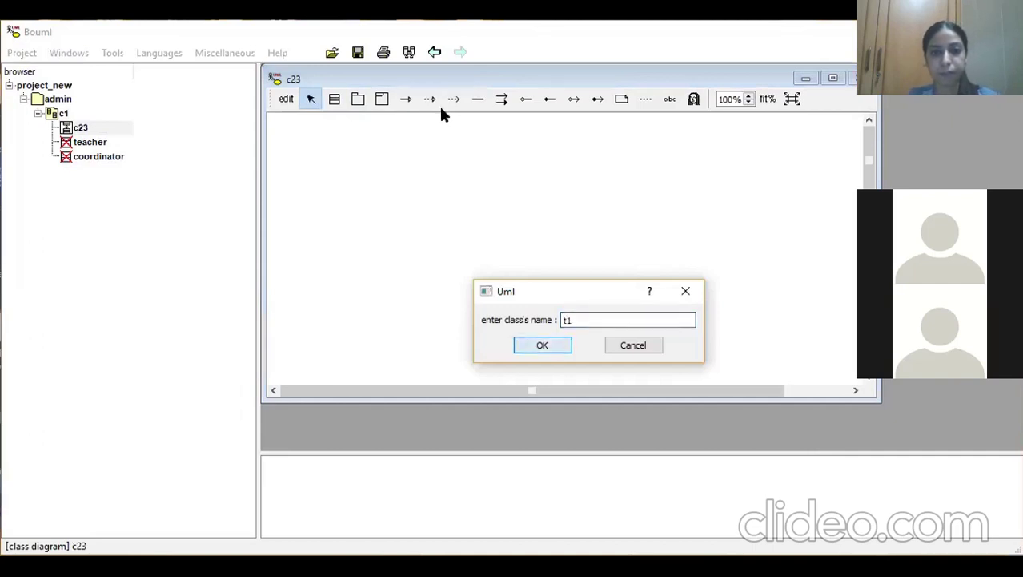
key("Return")
Place a new class named c1 in the c23 class diagram, above and to the side of class t1
left_click(335, 99)
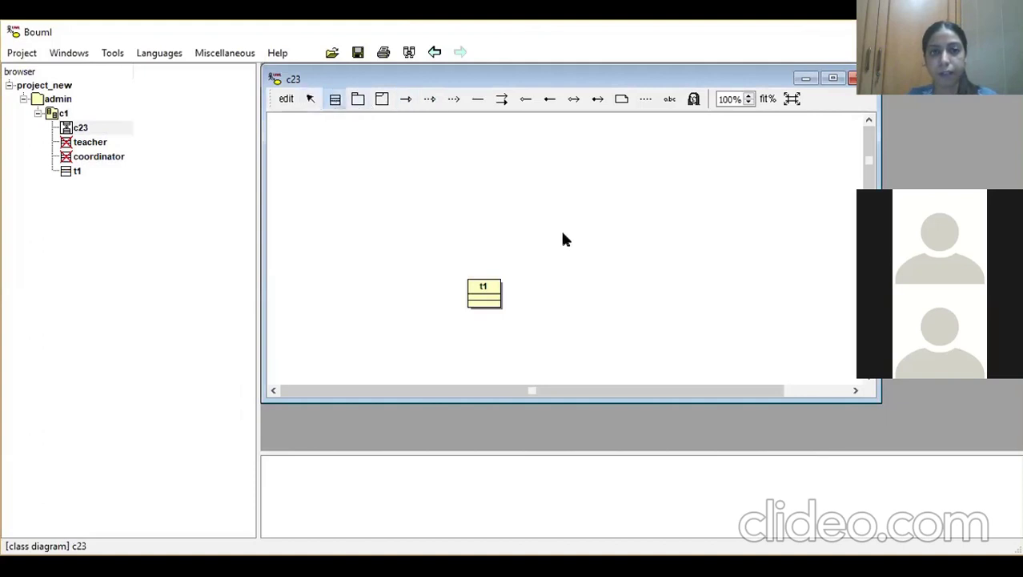
left_click(591, 225)
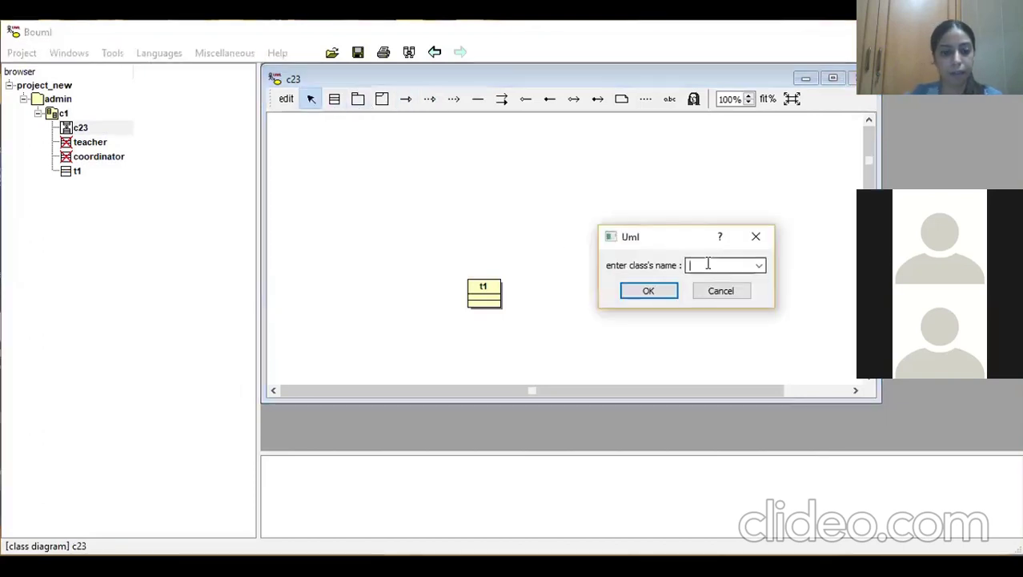
type("c1")
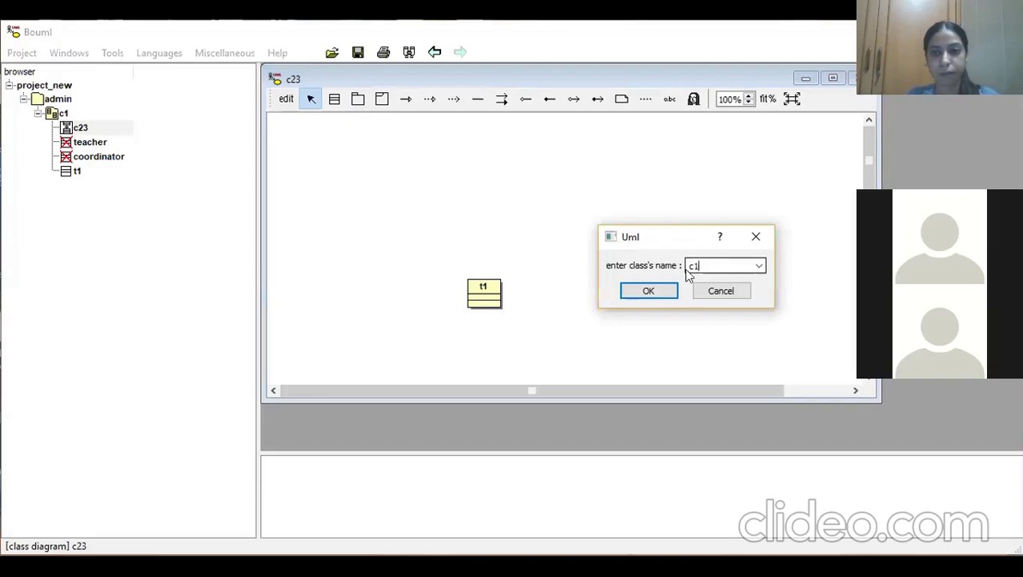
left_click(647, 292)
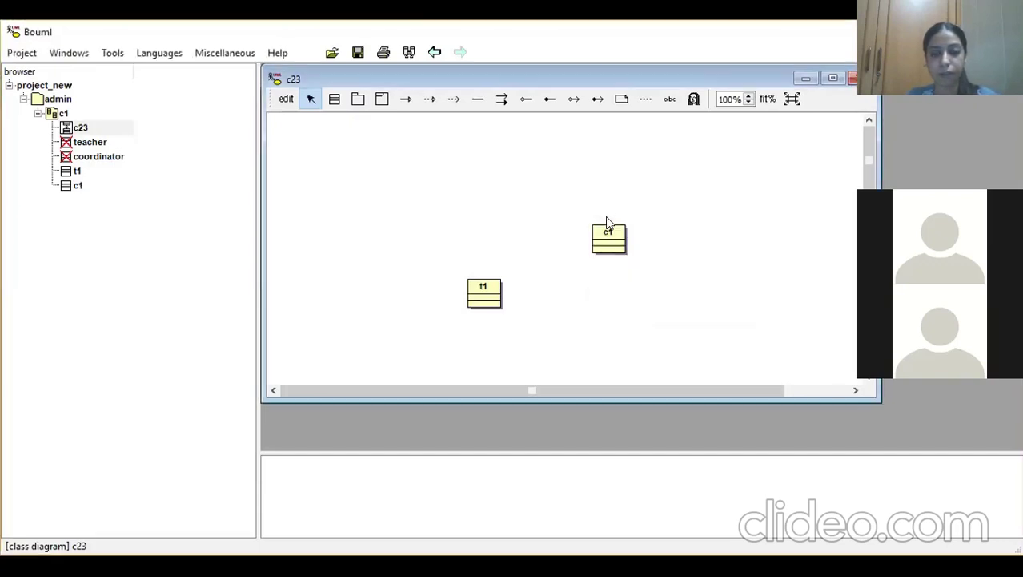
Examine the C++, Java and Python code definitions of class c1 in its class properties
left_click(608, 234)
right_click(608, 234)
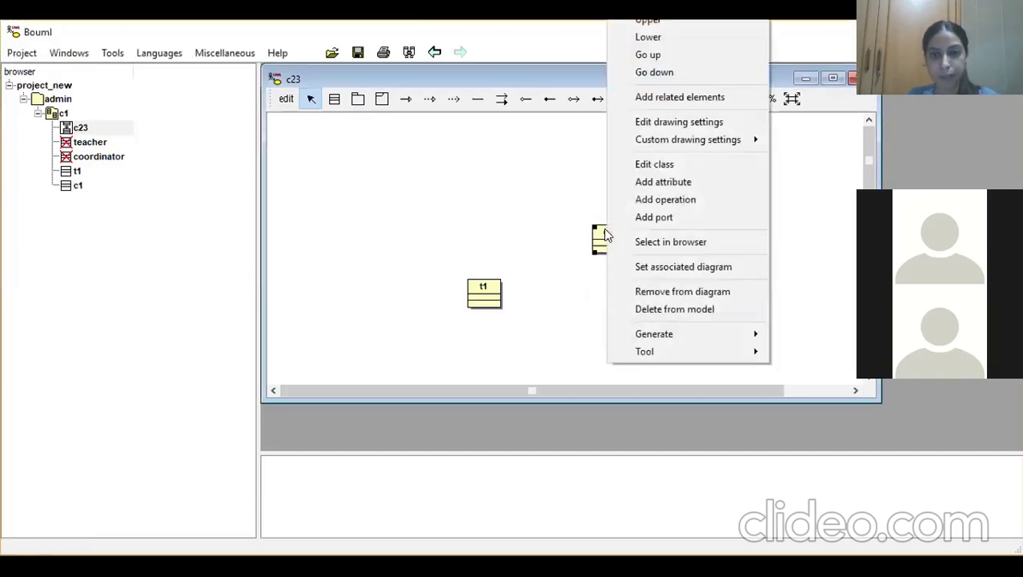
left_click(654, 165)
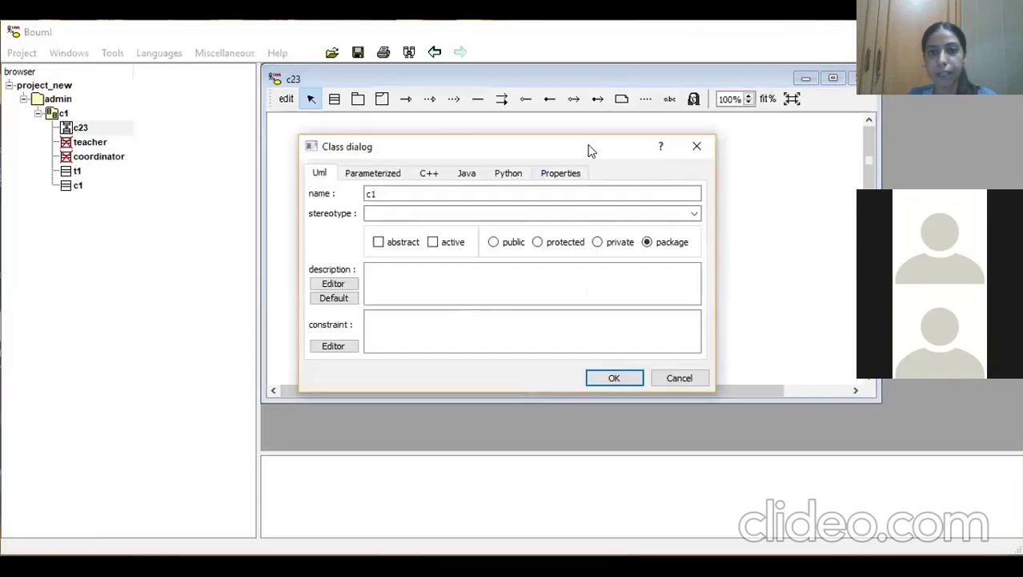
left_click_drag(588, 148, 592, 85)
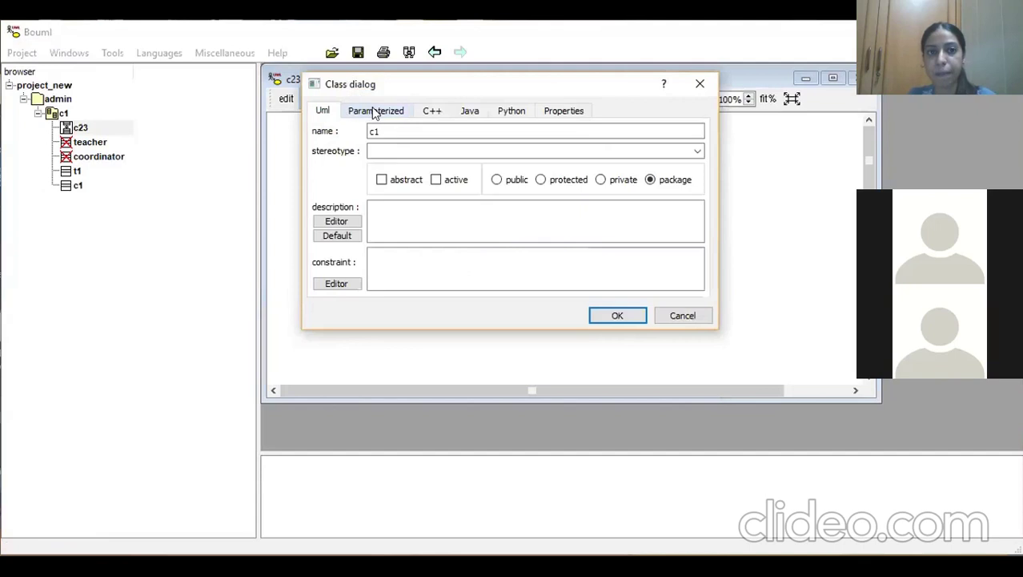
left_click(430, 111)
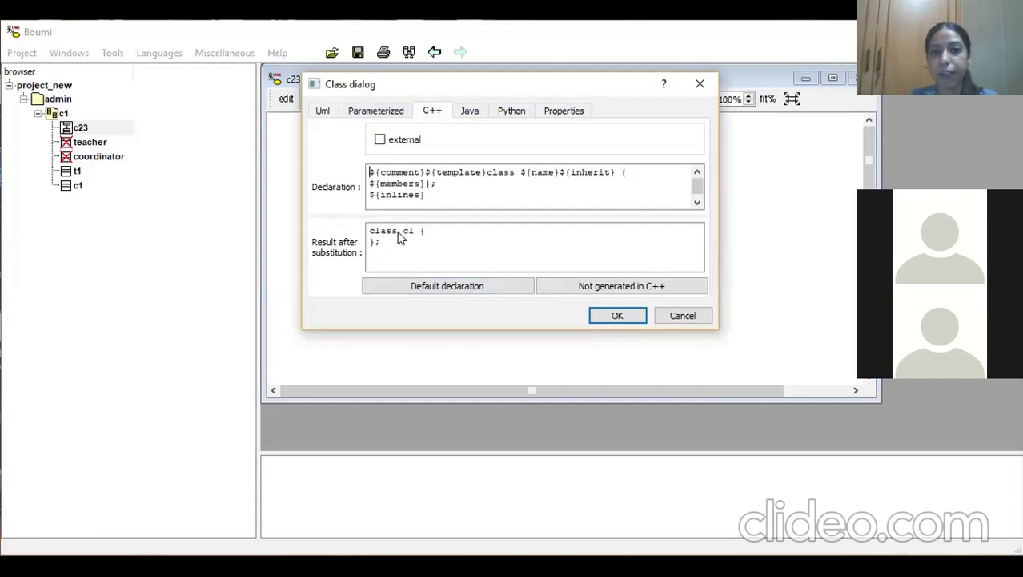
left_click(469, 113)
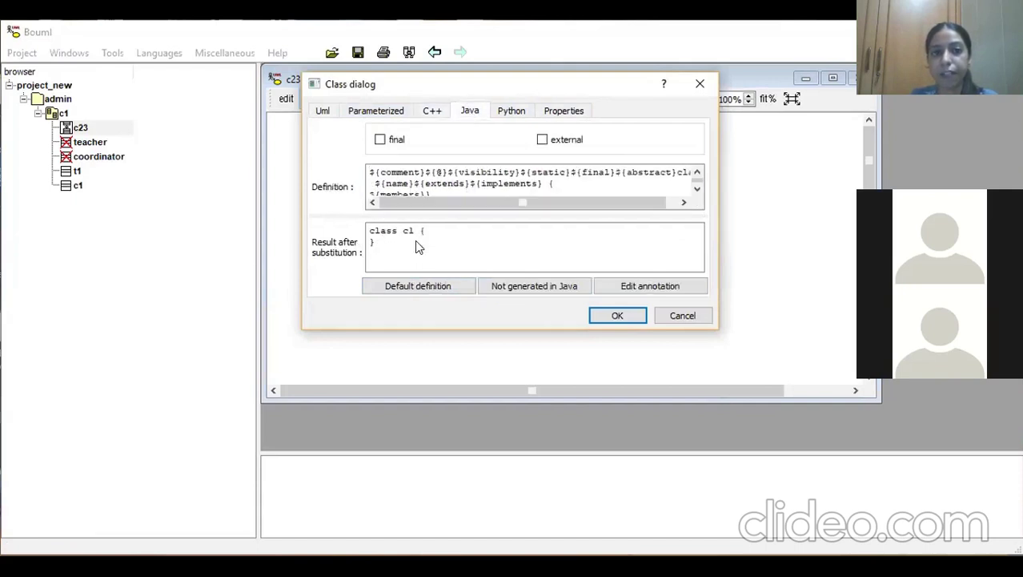
left_click(507, 107)
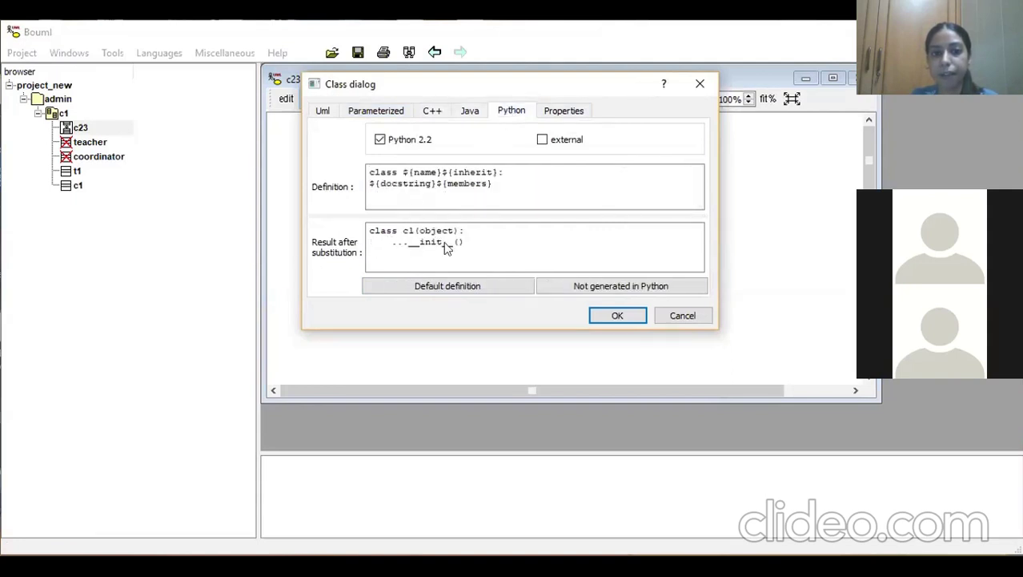
left_click(617, 315)
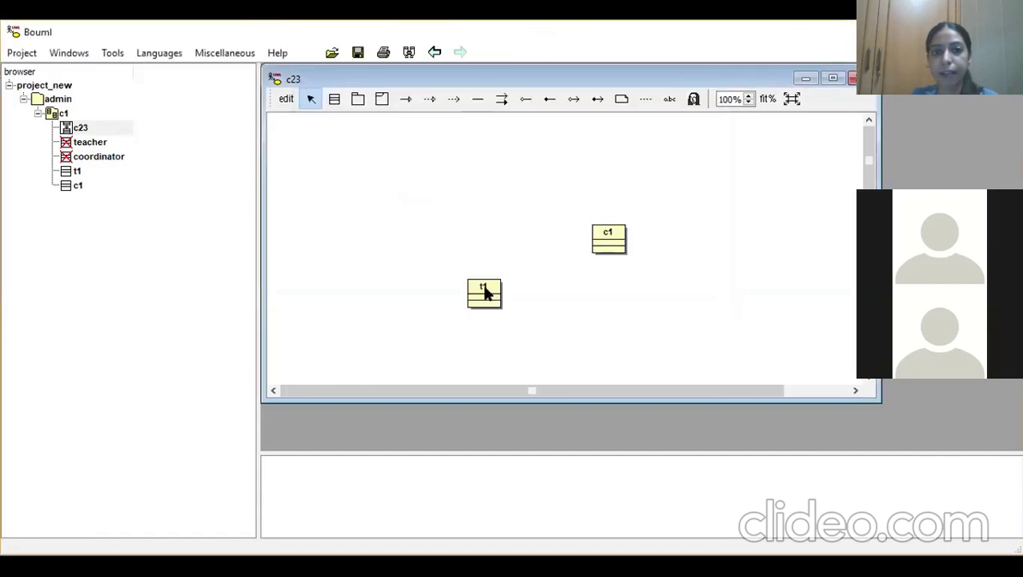
Draw a generalisation from class t1 to class c1 and review the relation's C++, Java and Python declarations
left_click(406, 100)
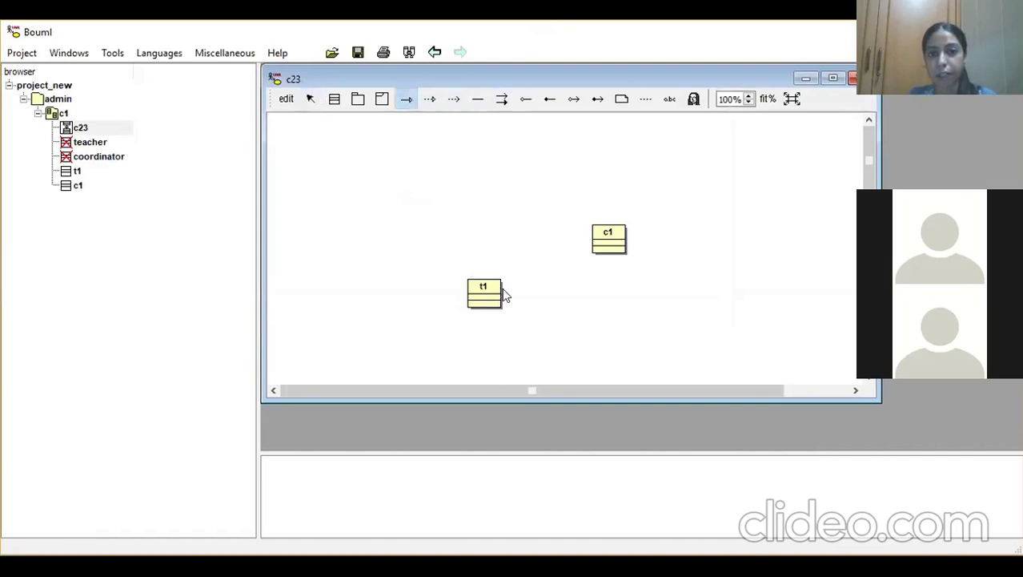
left_click_drag(498, 286, 591, 242)
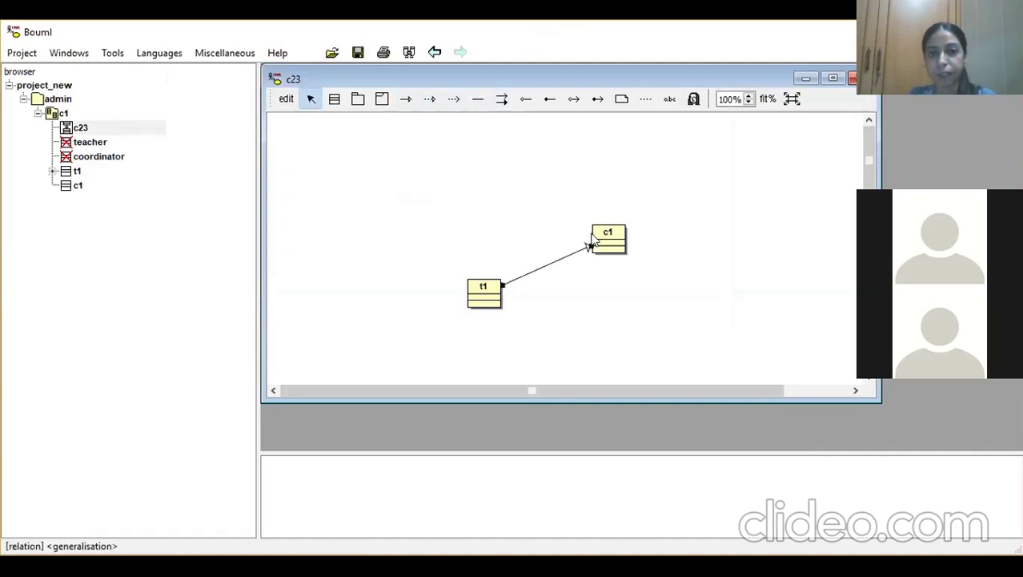
right_click(549, 261)
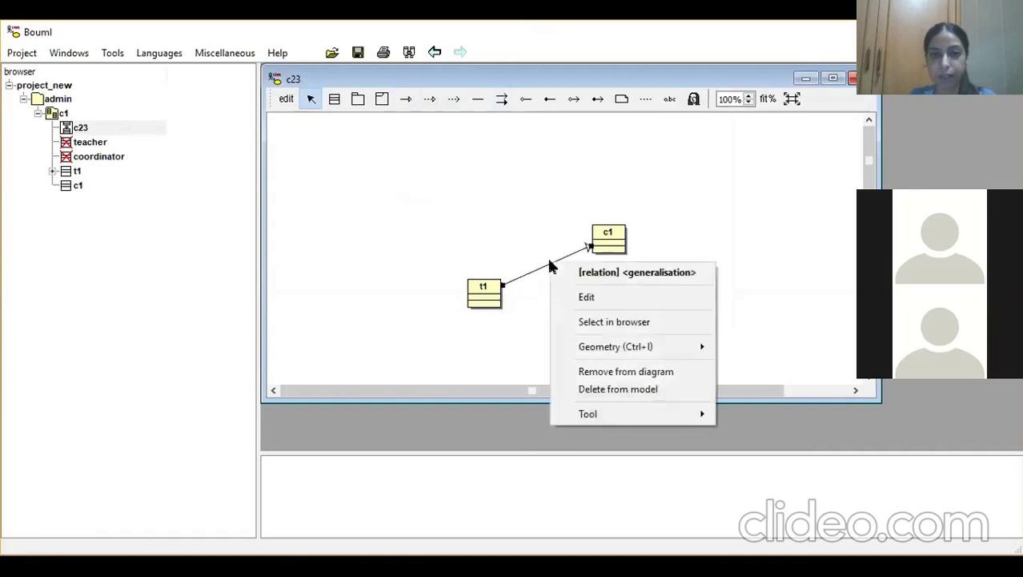
left_click(586, 297)
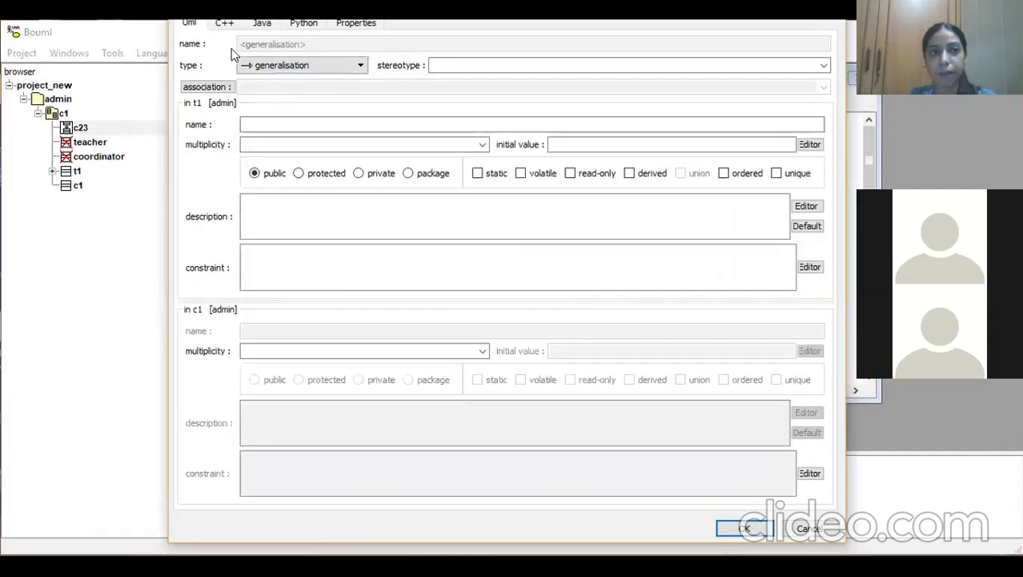
left_click(225, 24)
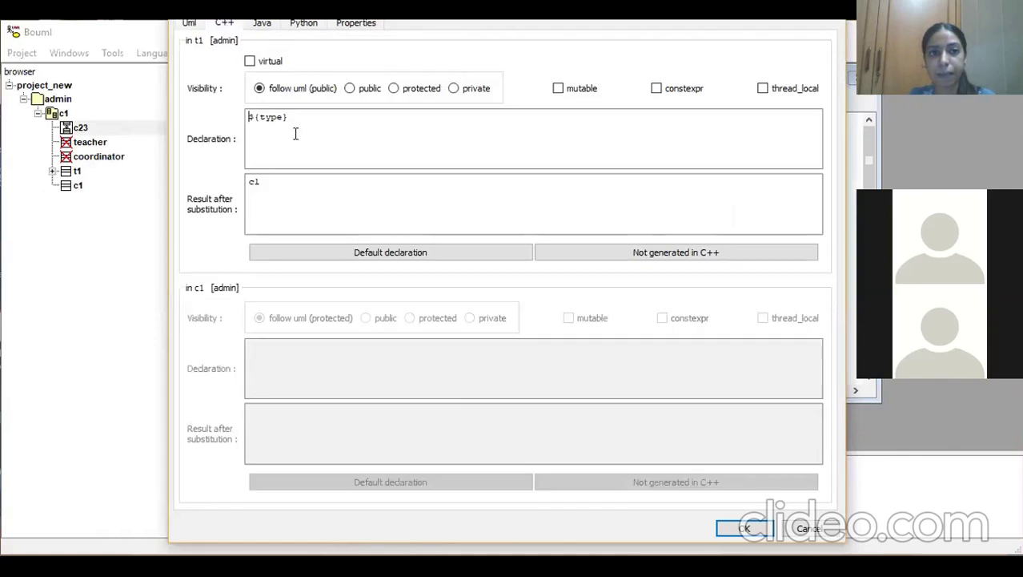
left_click(263, 24)
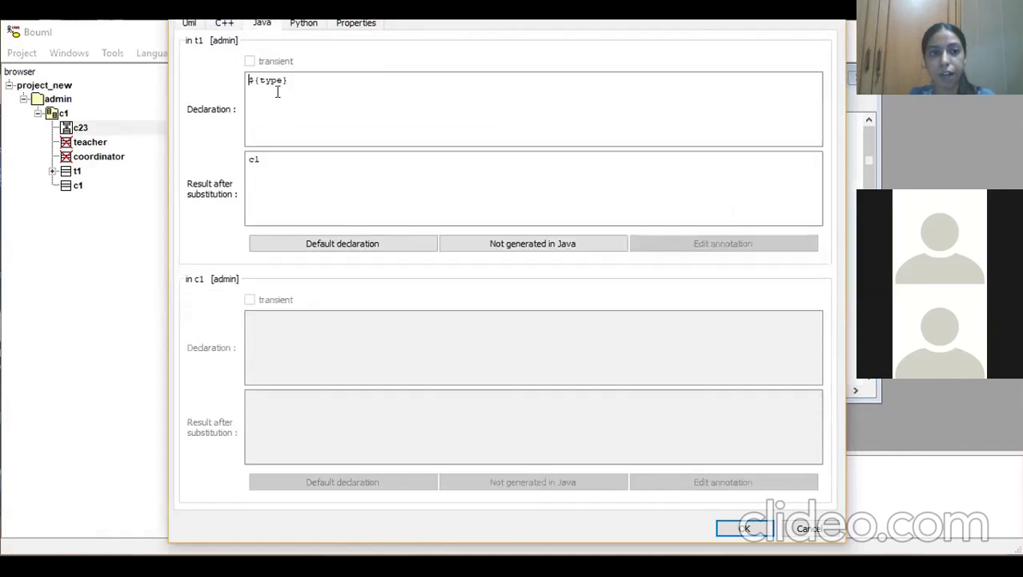
left_click(302, 24)
left_click(189, 23)
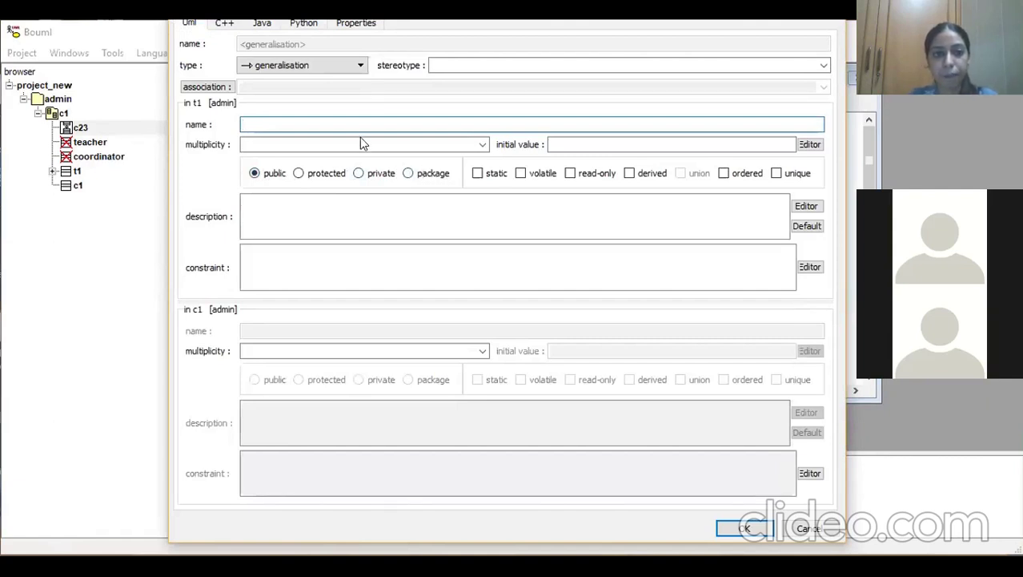
Change the relation between t1 and c1 to a directional composition with multiplicity 1..* on the t1 side
left_click(333, 67)
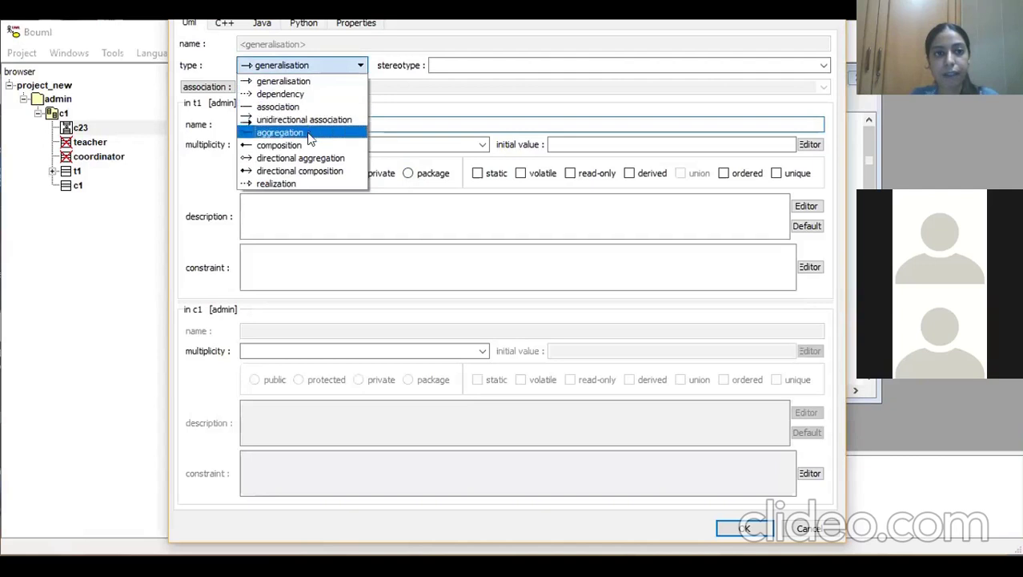
left_click(304, 174)
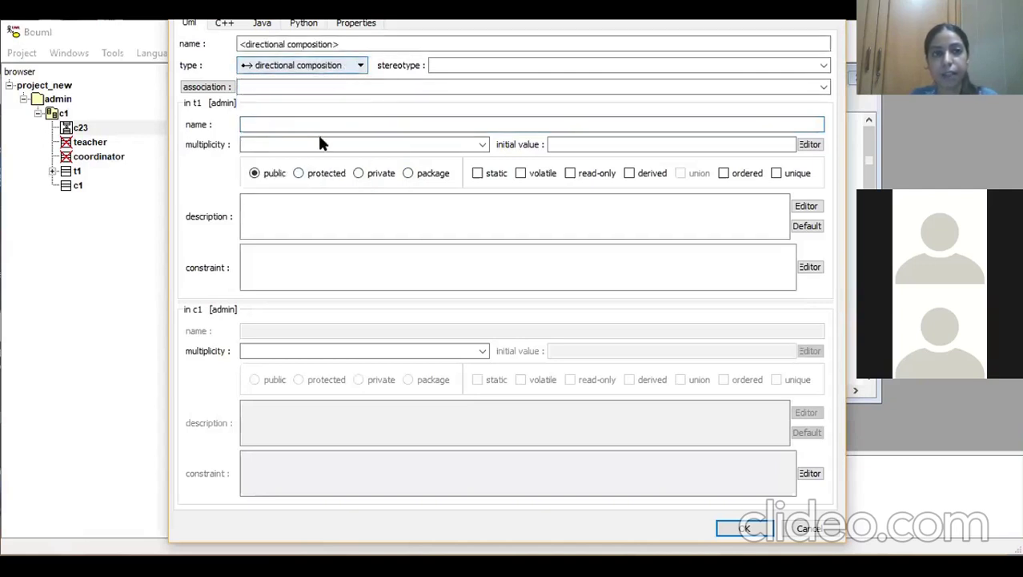
left_click(482, 145)
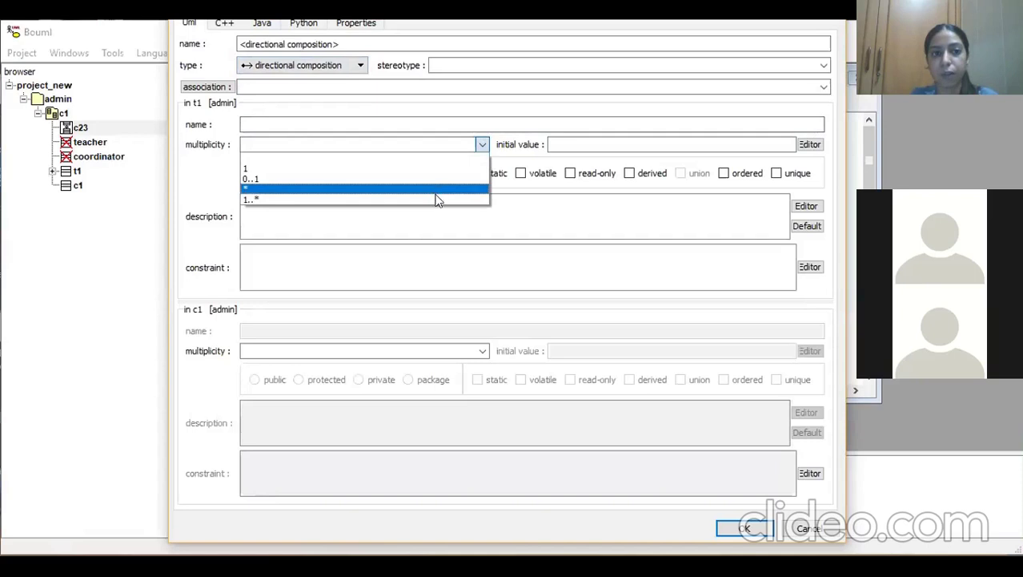
left_click(437, 200)
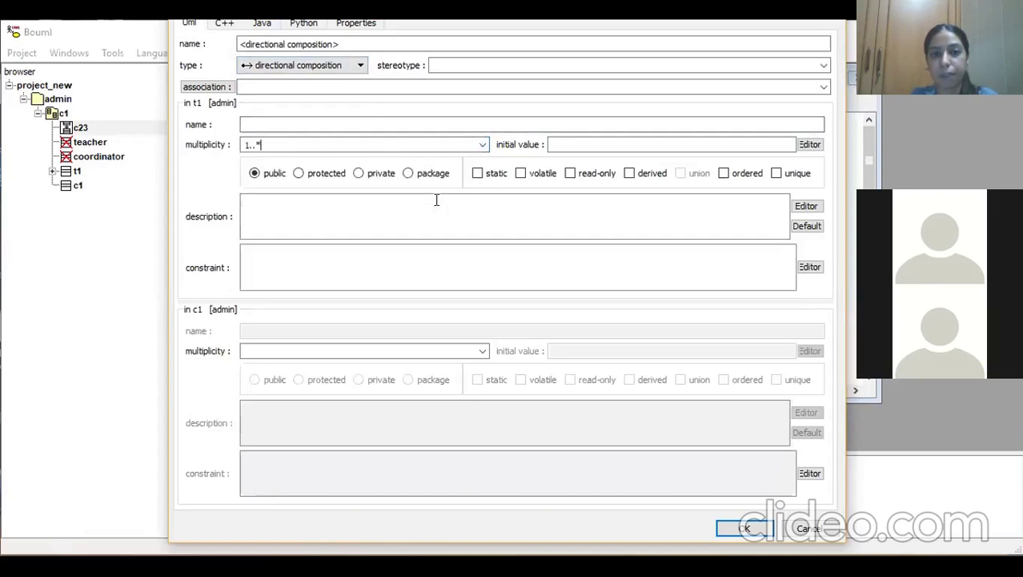
left_click(737, 531)
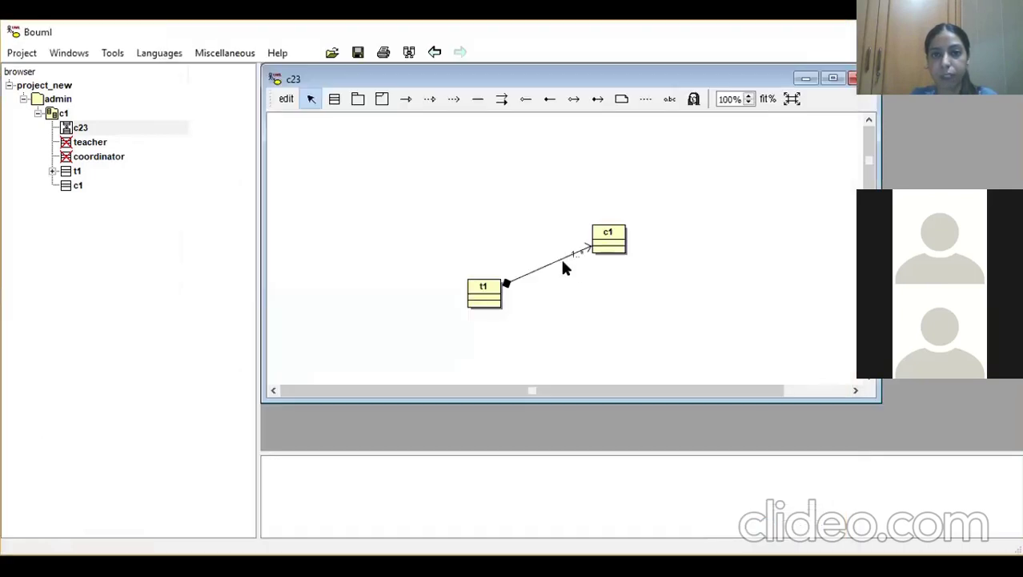
Add an attribute called name to class c1 and review its C++ and Java declarations
left_click(613, 240)
right_click(611, 232)
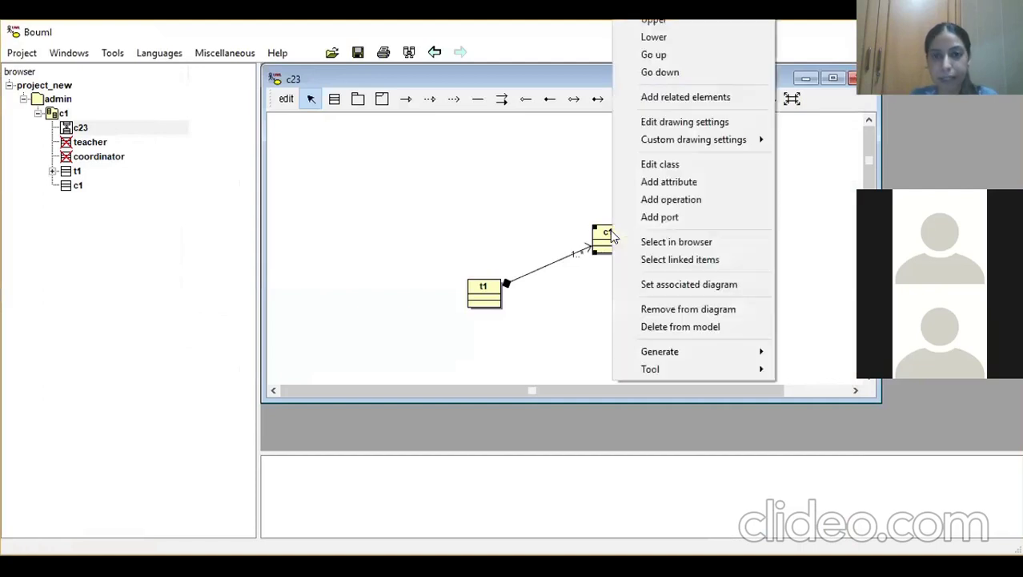
left_click(665, 183)
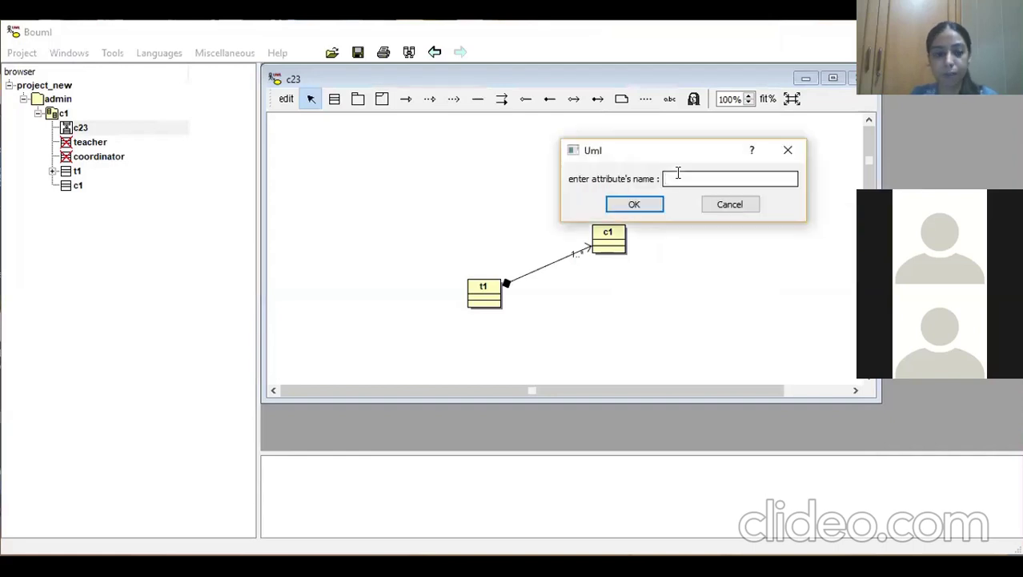
type("name")
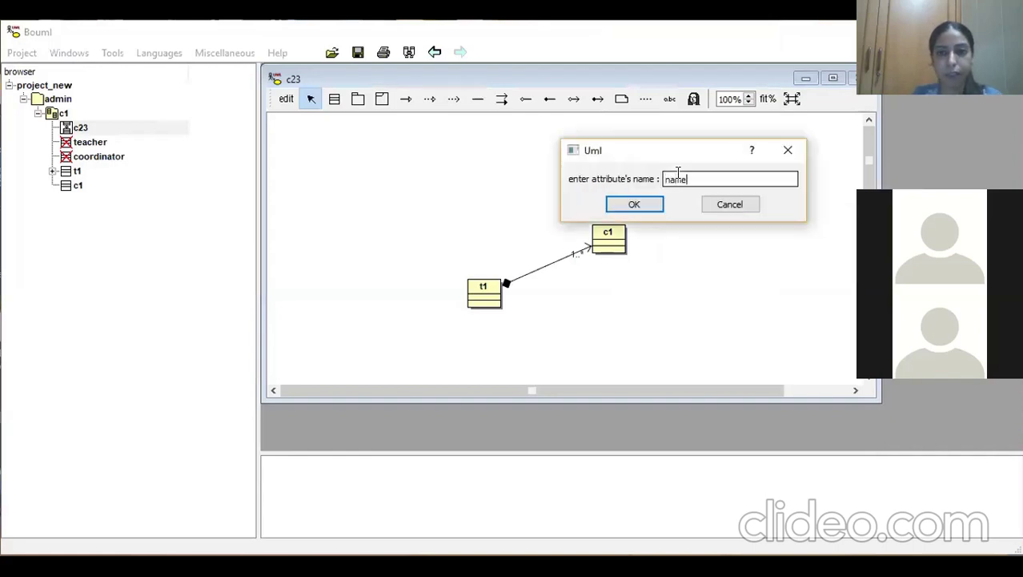
left_click(631, 208)
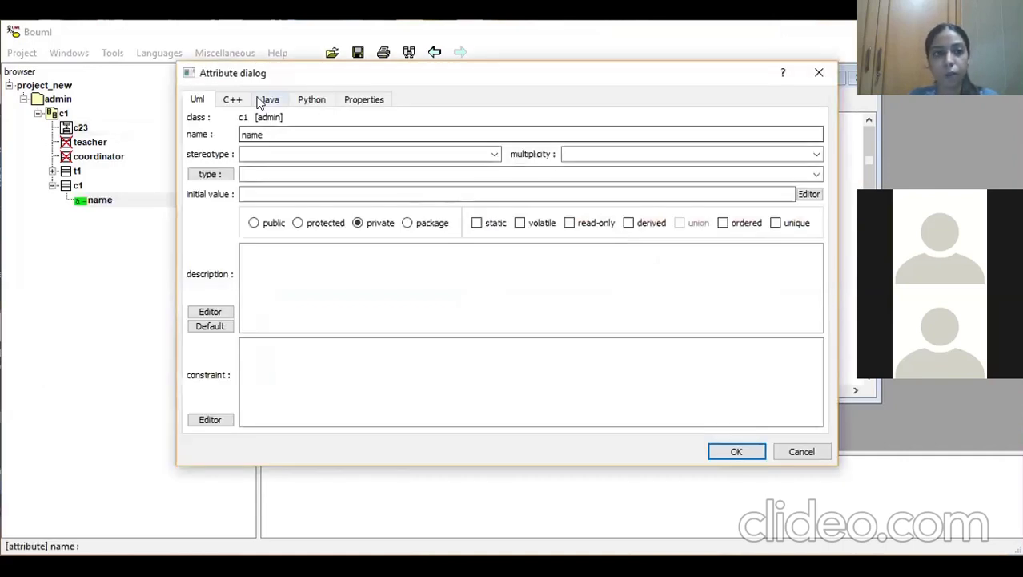
left_click(233, 99)
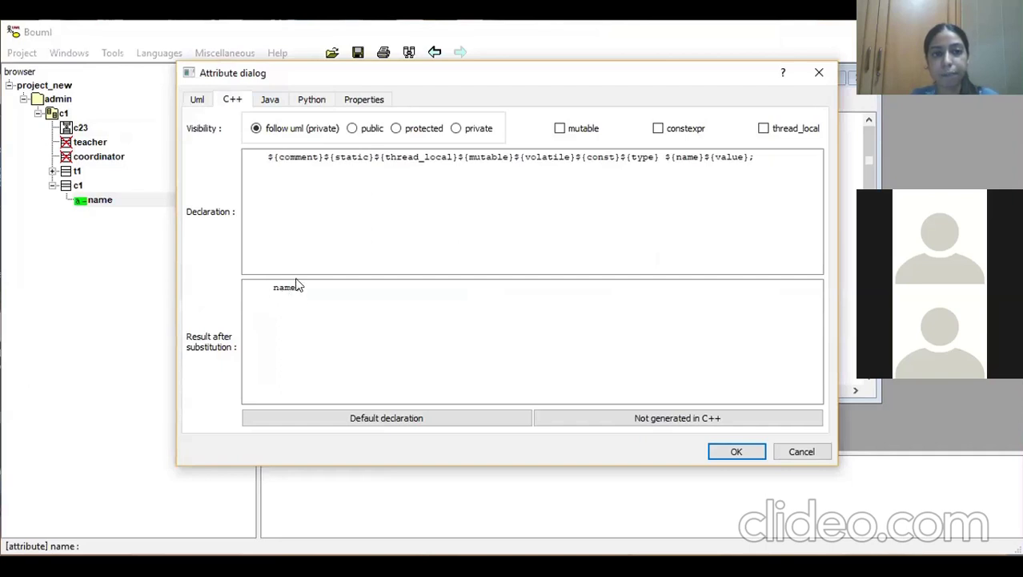
left_click(265, 99)
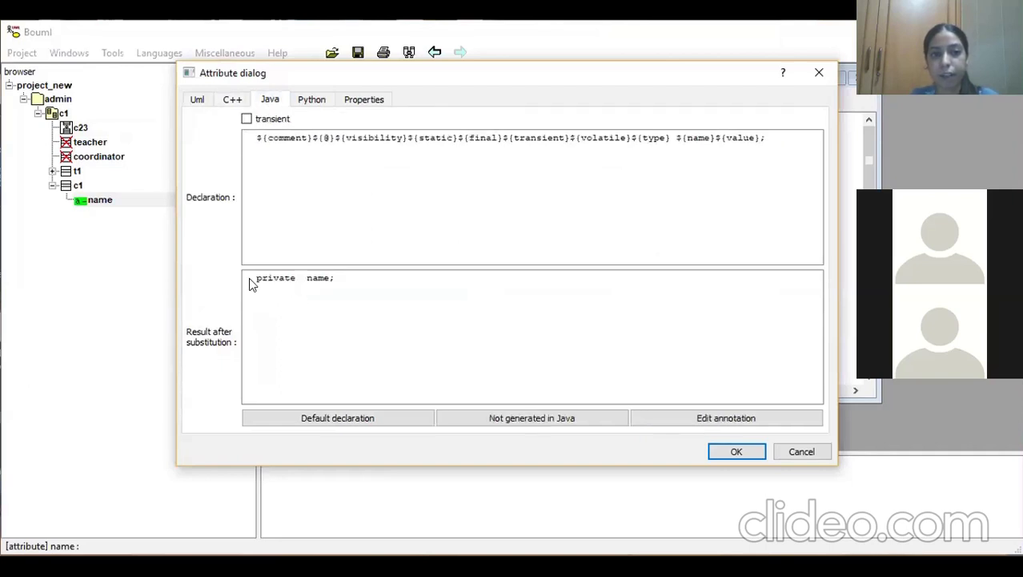
left_click(196, 98)
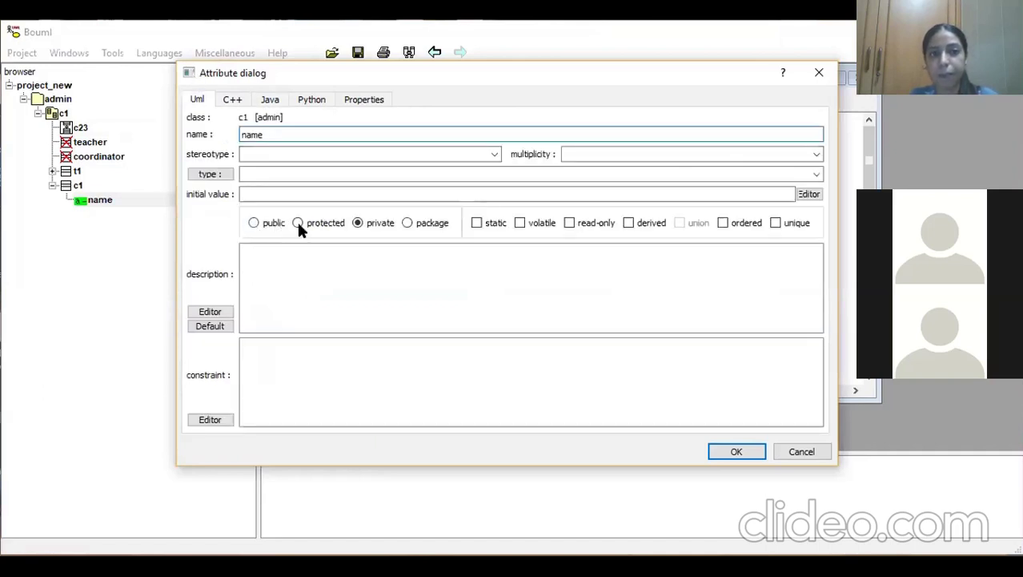
left_click(733, 451)
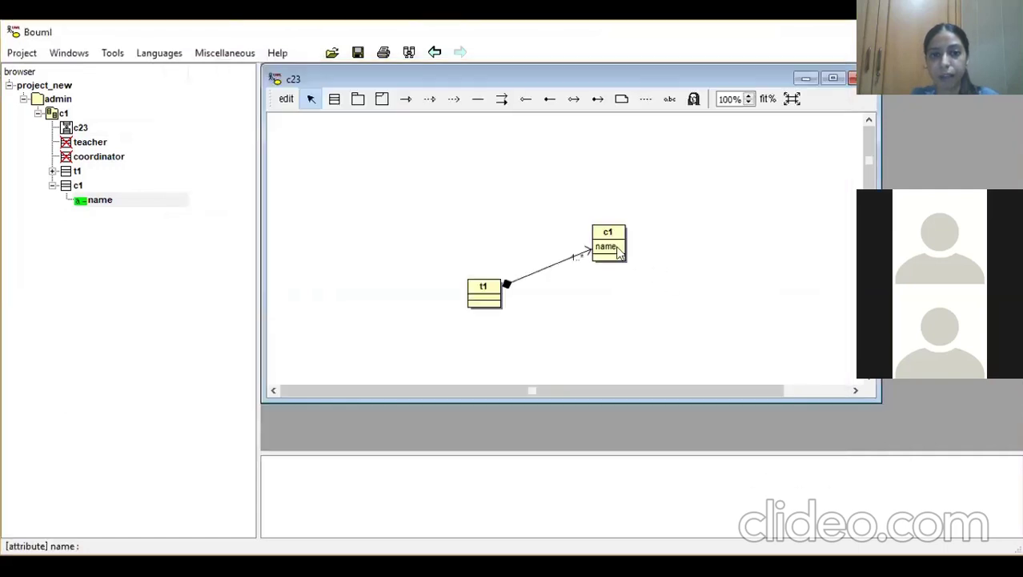
Add a public operation called manage_class to class c1 and accept its default definition
left_click(610, 249)
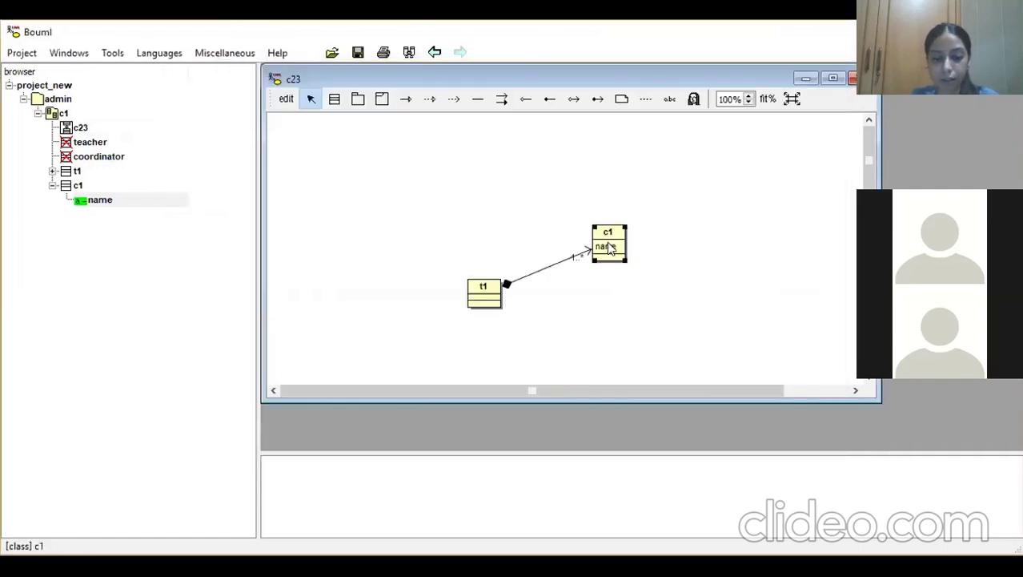
right_click(610, 249)
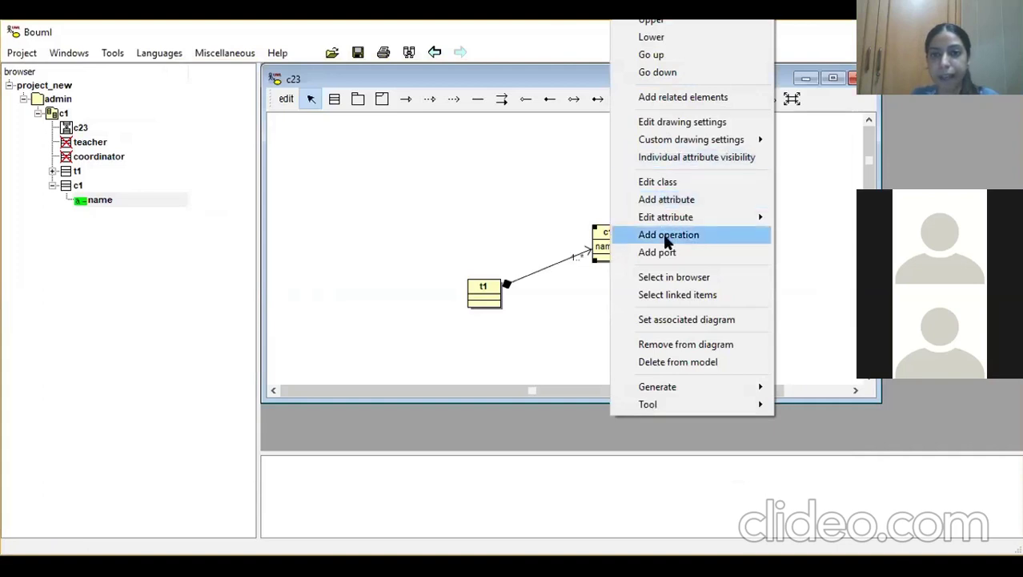
key("Return")
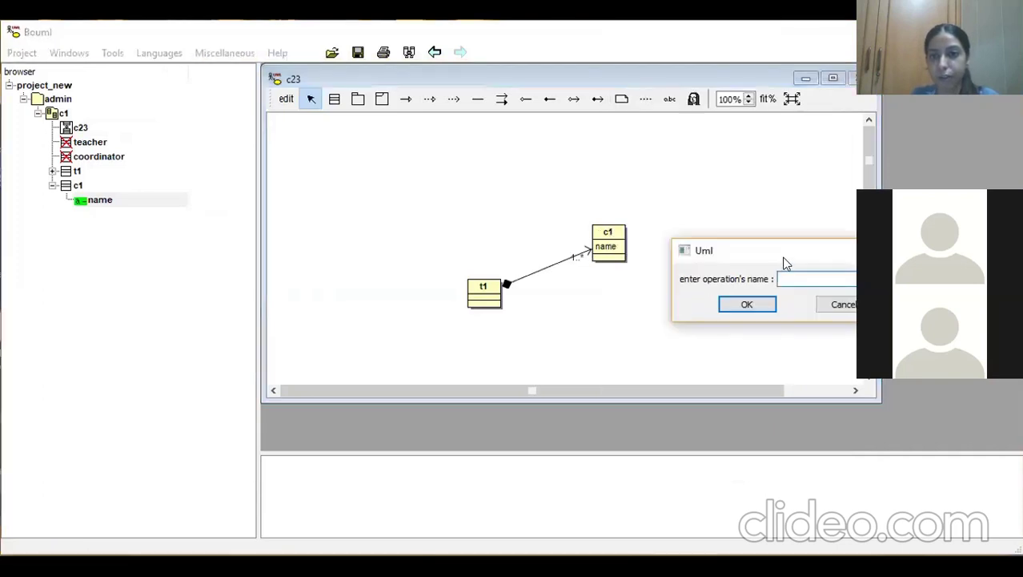
type("manage_")
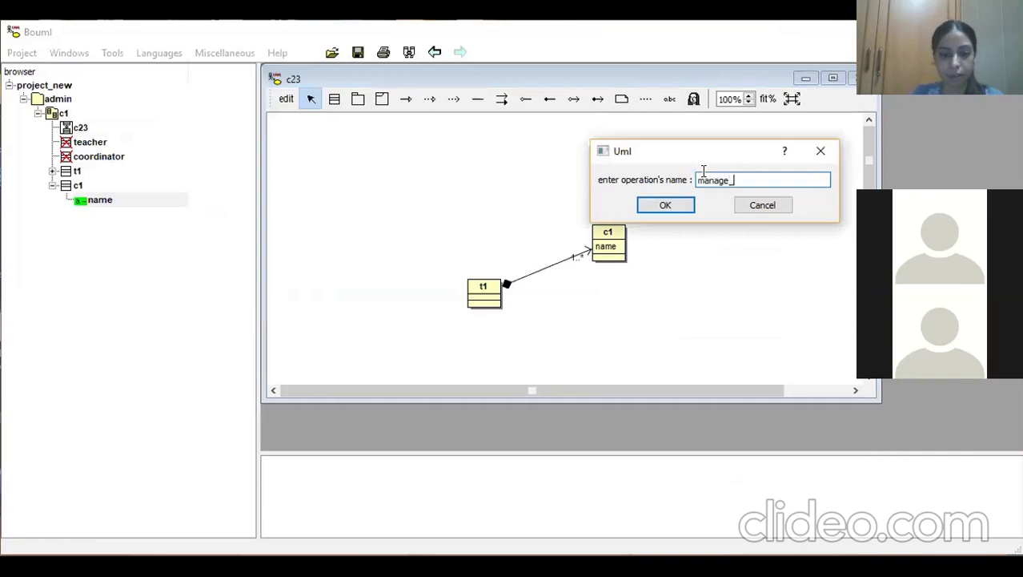
type("class")
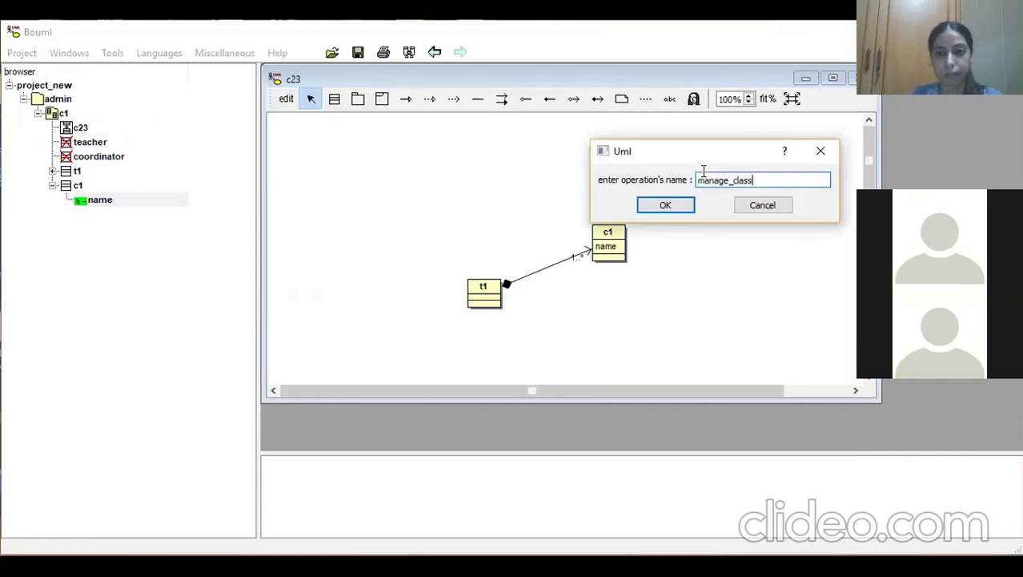
left_click(673, 207)
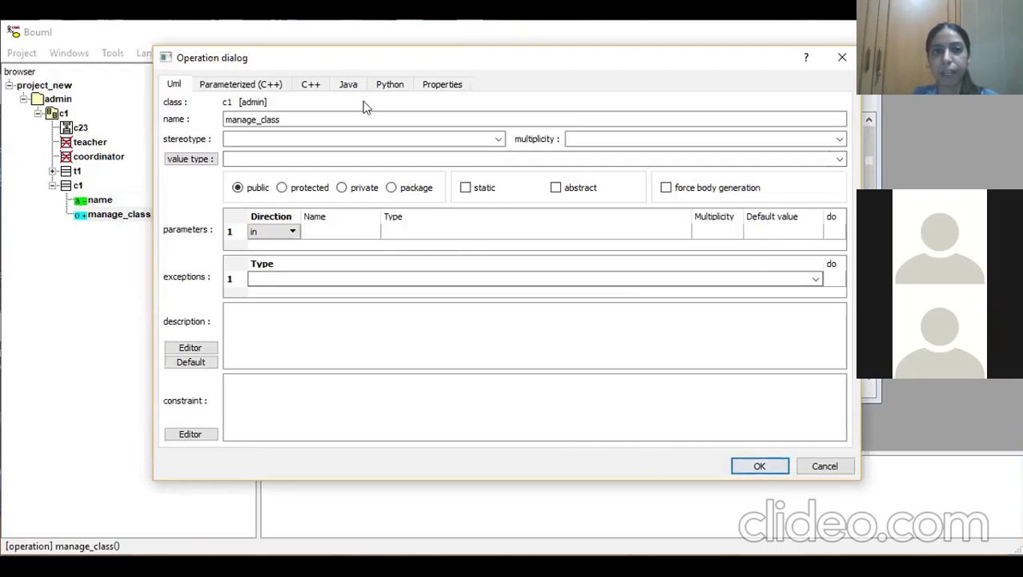
left_click(745, 469)
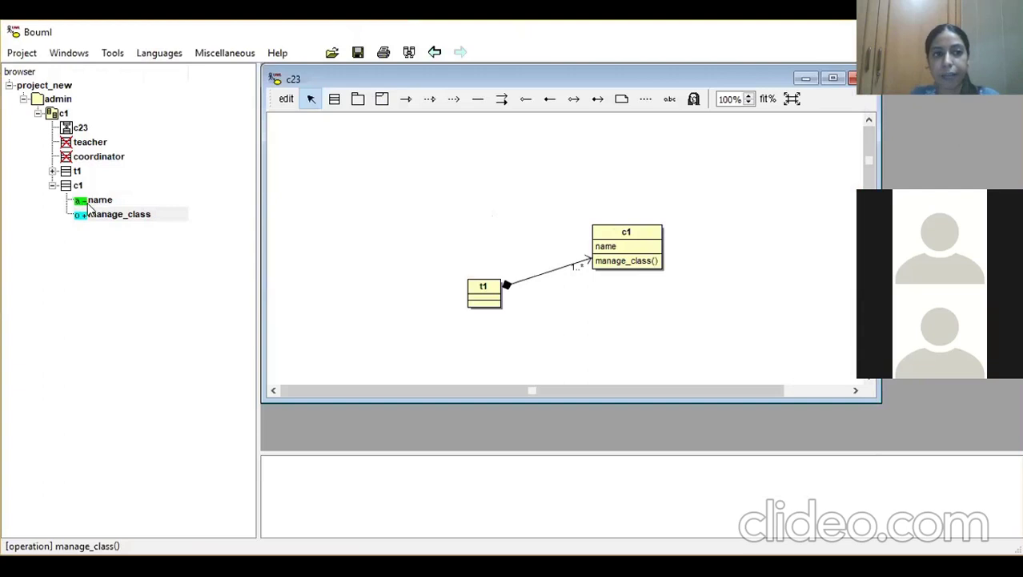
Create a use case view called u1 in the admin package
left_click(56, 100)
right_click(58, 103)
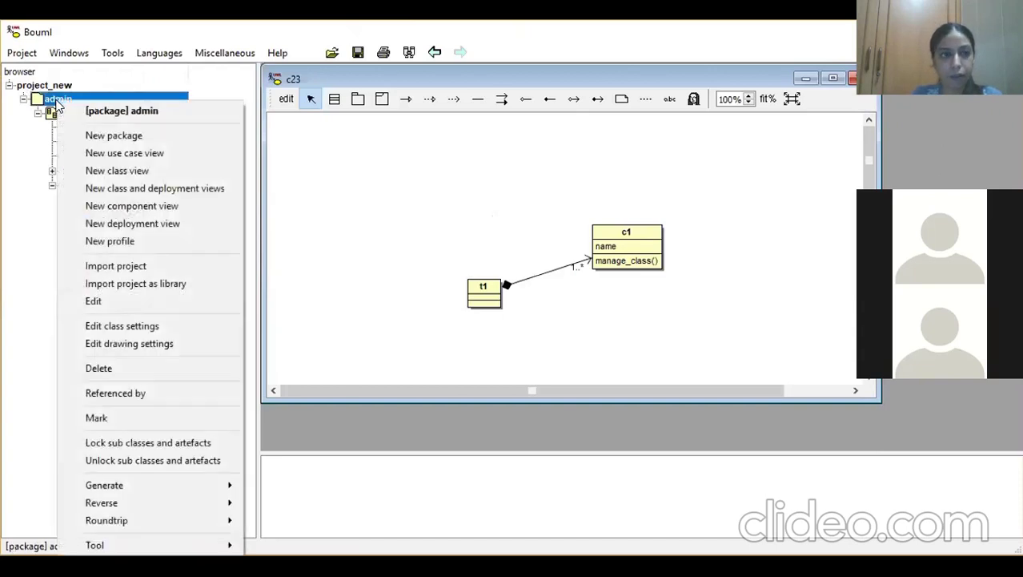
left_click(116, 153)
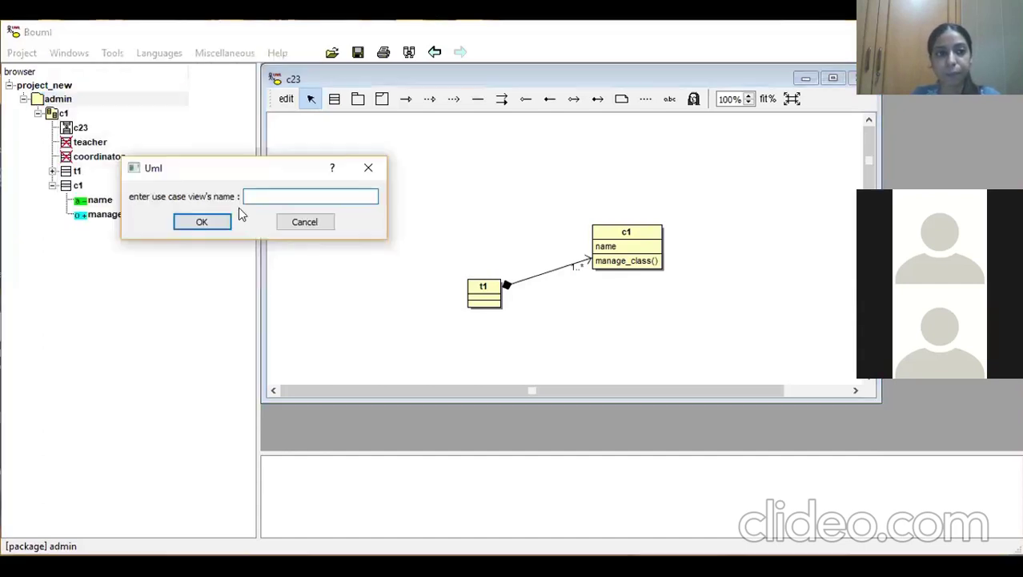
type("u1")
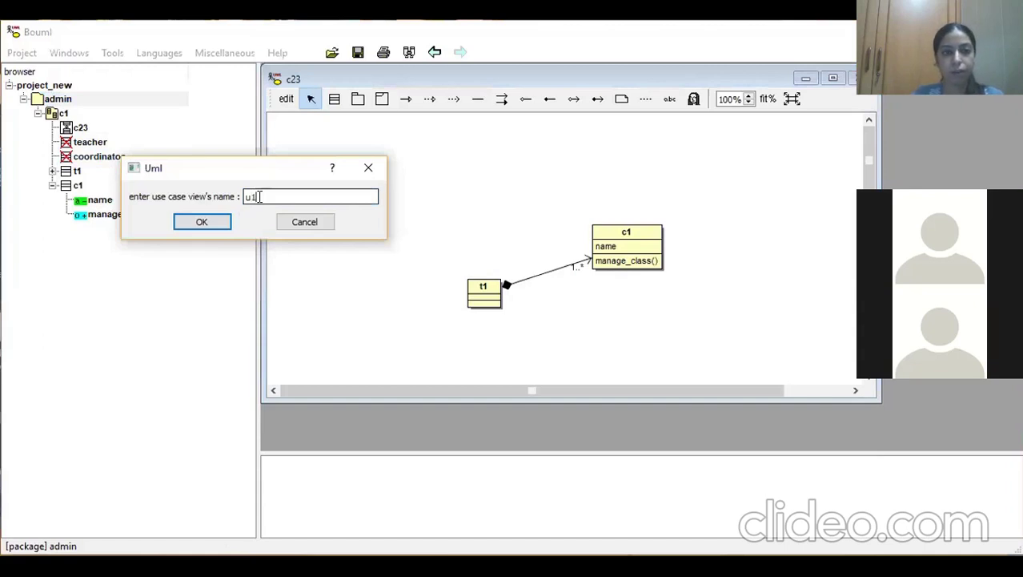
left_click(199, 222)
Create a use case diagram called user in the u1 view and open it for editing
right_click(106, 231)
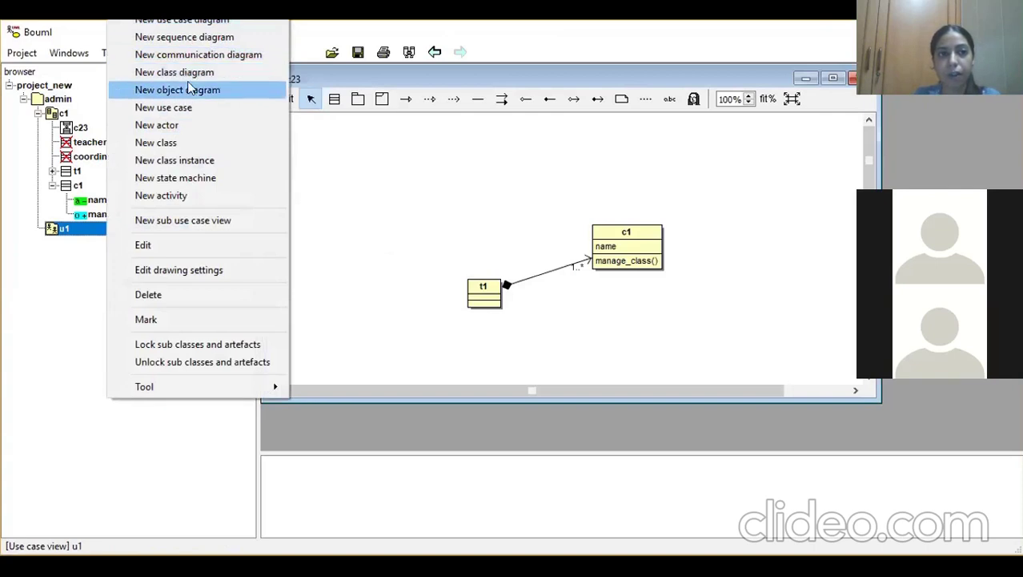
left_click(173, 20)
left_click(319, 63)
type("user")
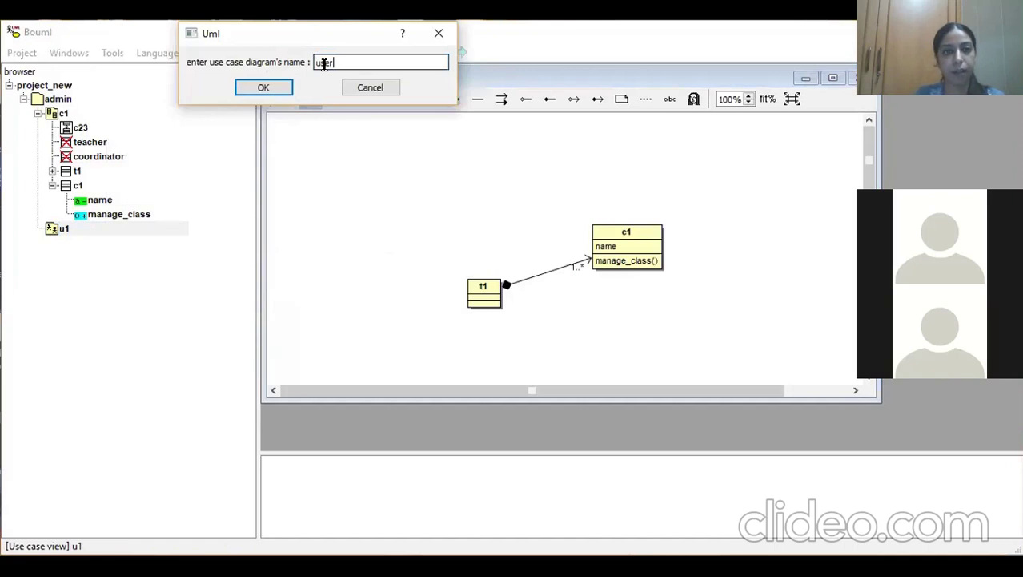
left_click(263, 89)
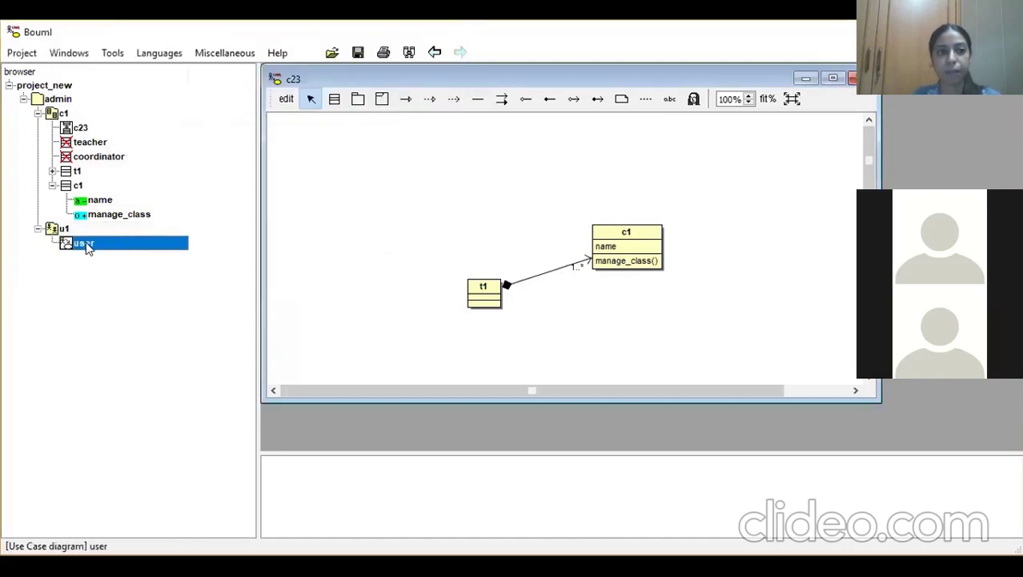
double_click(86, 242)
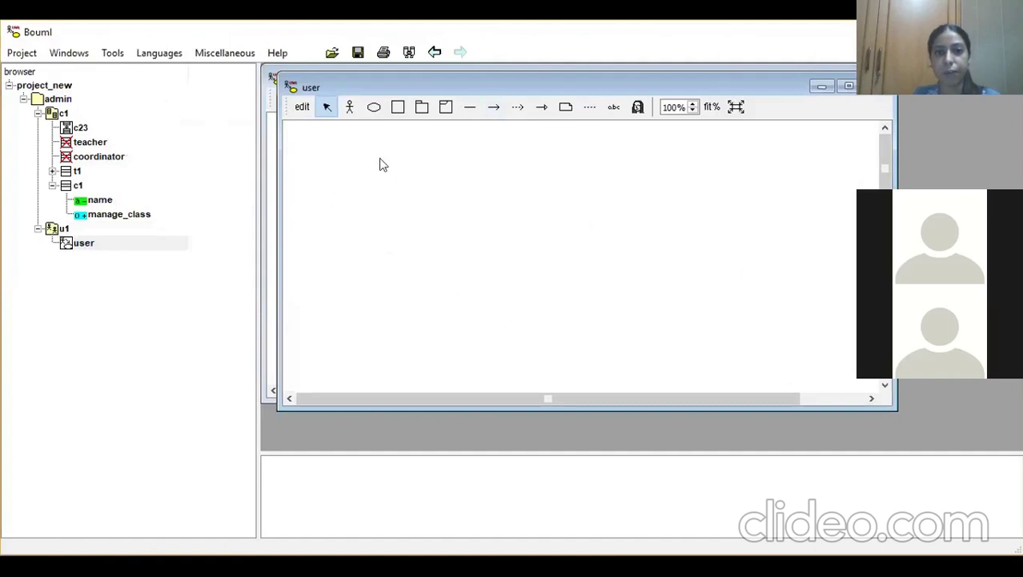
Place an actor called user in the use case diagram
left_click(350, 108)
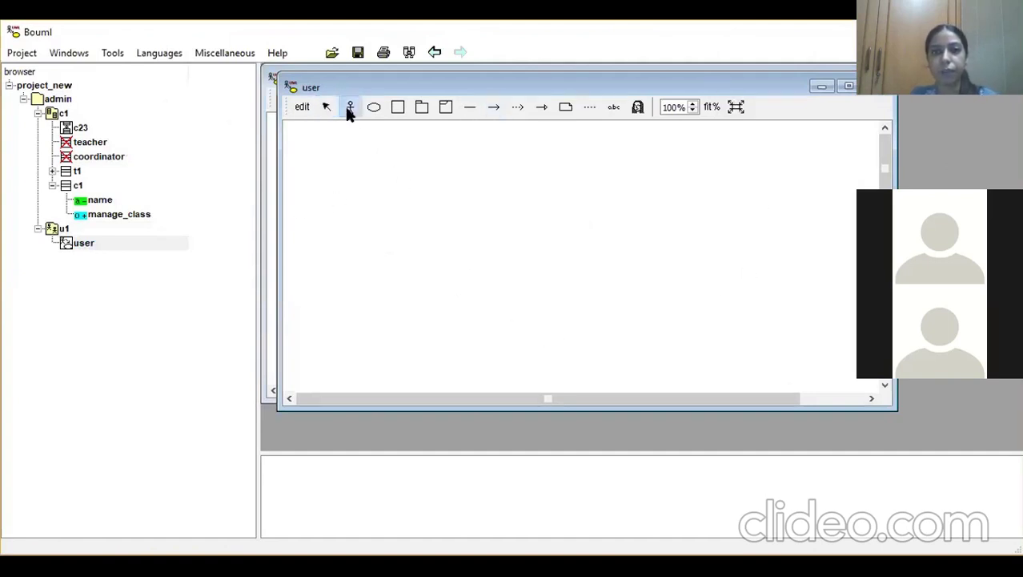
left_click(381, 250)
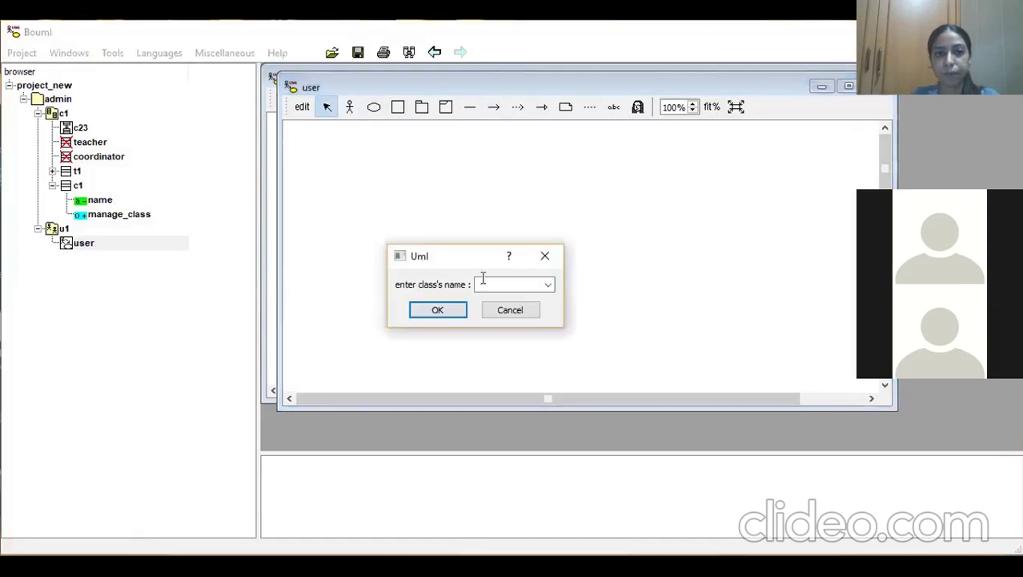
type("user")
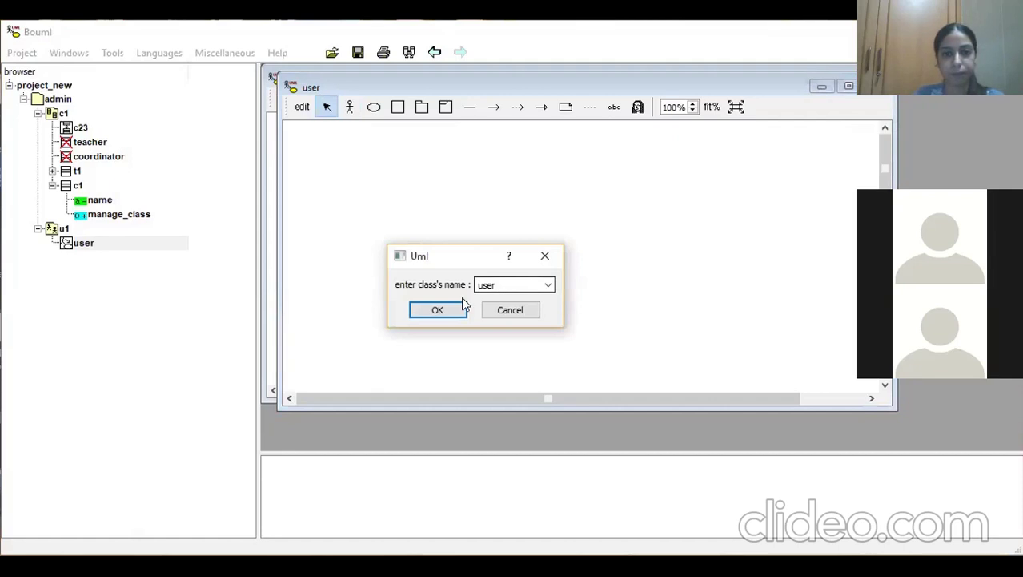
left_click(438, 310)
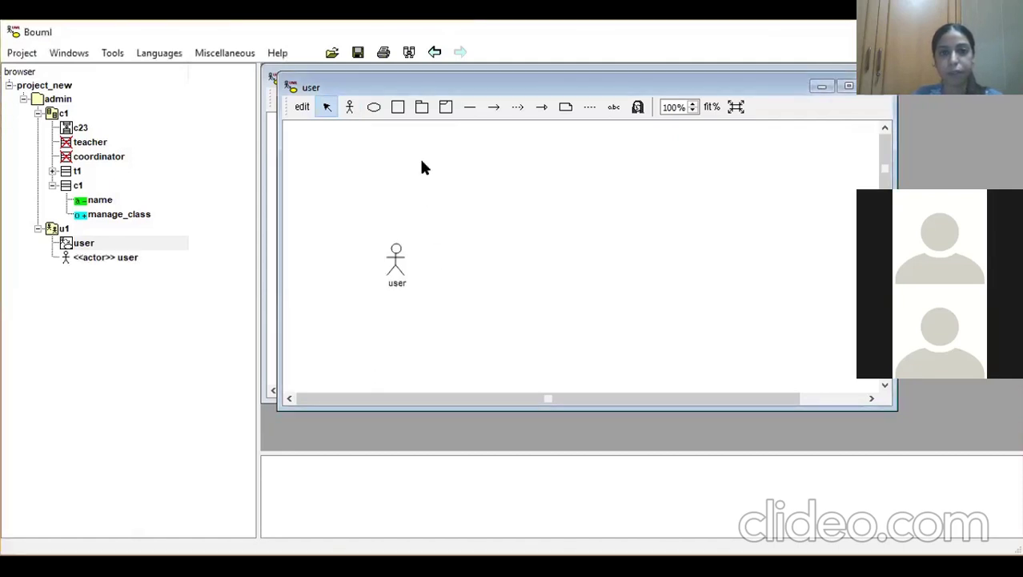
Add two use cases to the right of the actor, manage_class and, below it, manage_data
left_click(373, 107)
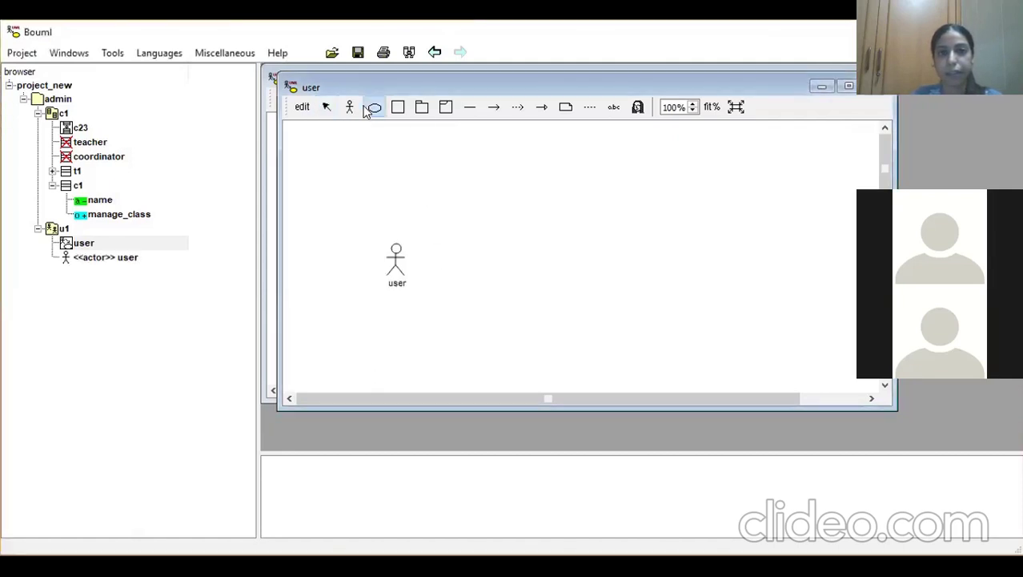
left_click(530, 183)
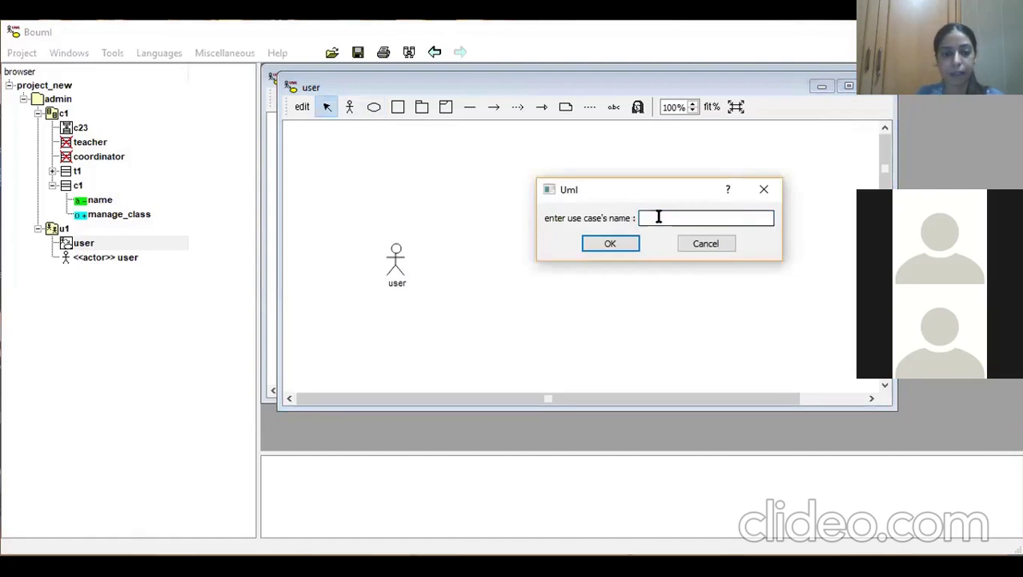
type("manage_class")
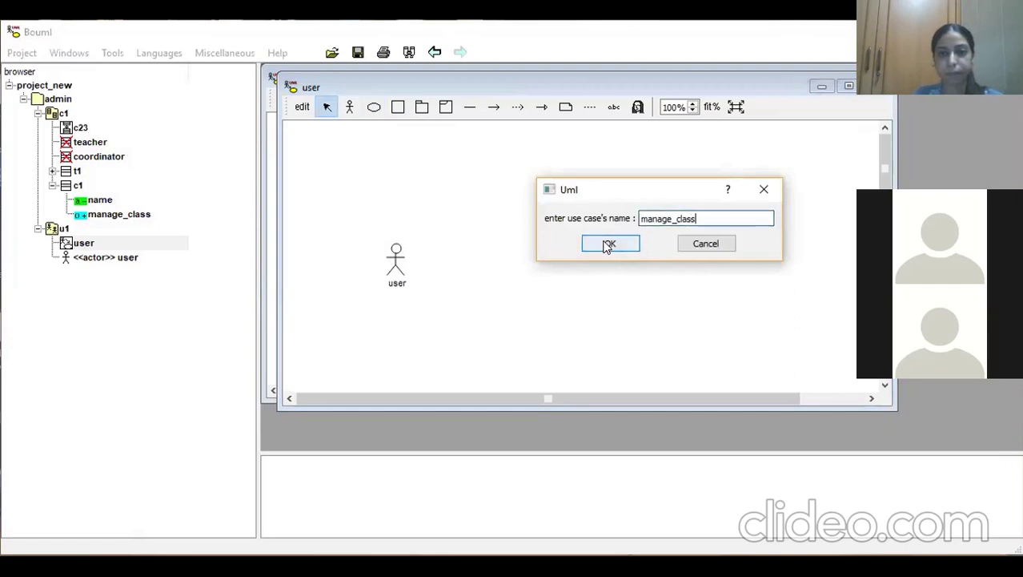
left_click(609, 245)
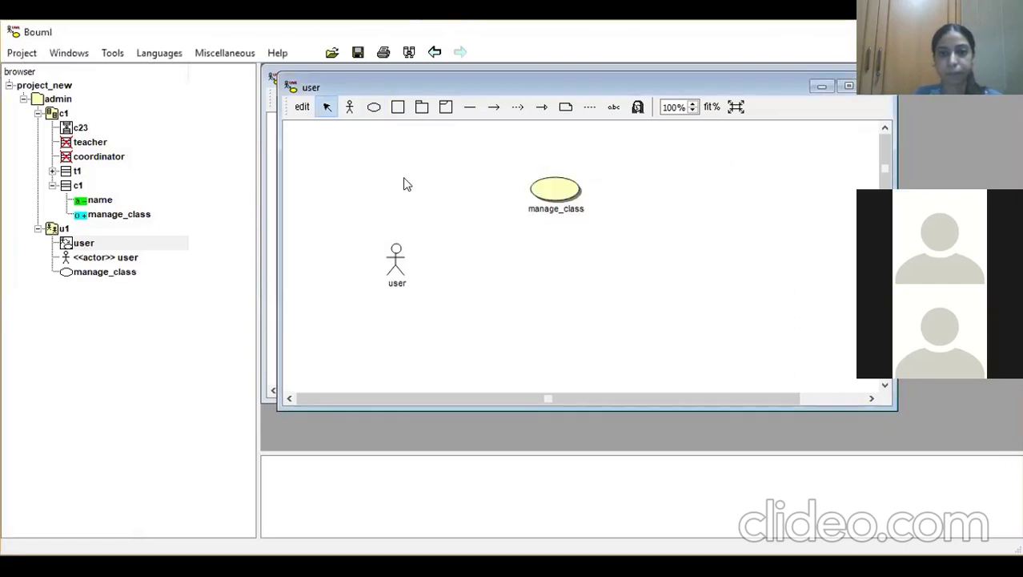
left_click(372, 106)
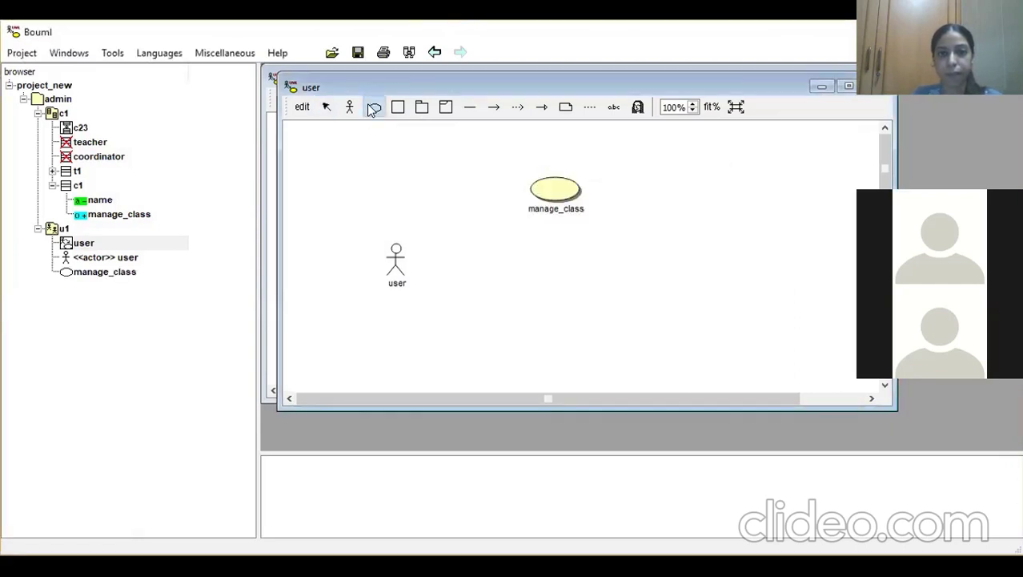
left_click(582, 265)
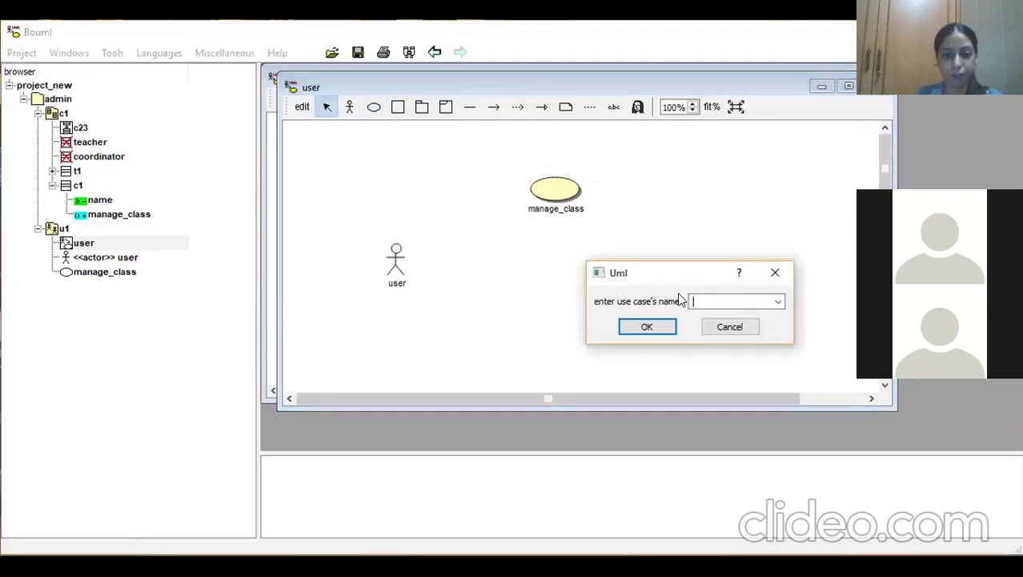
type("manage_data")
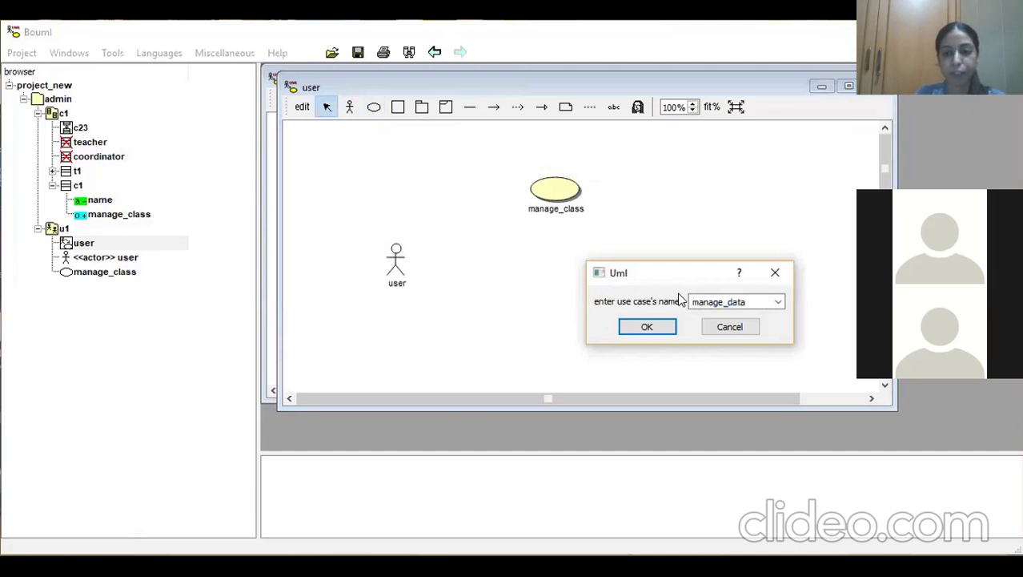
left_click(646, 327)
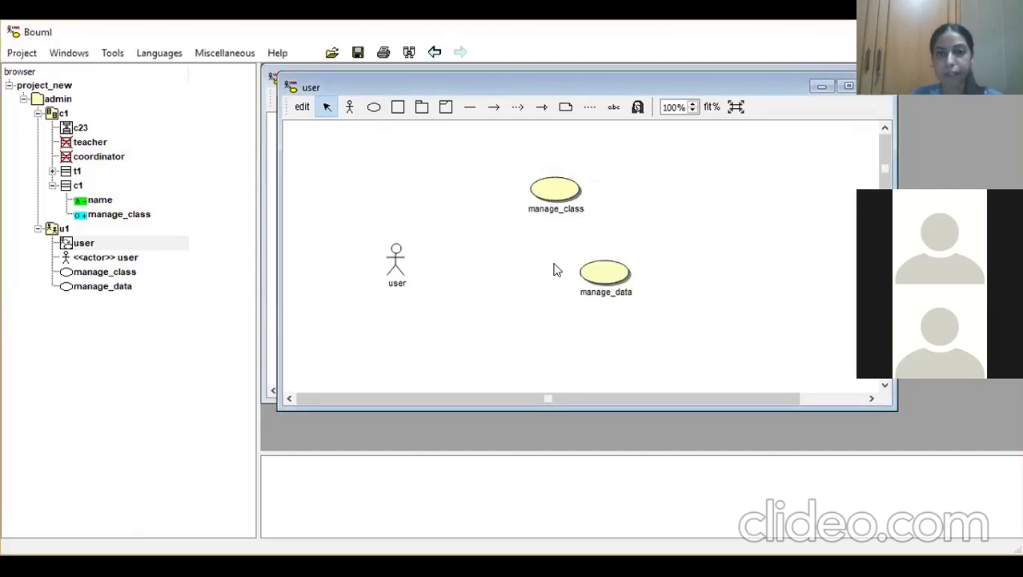
Draw a dependency from the manage_class use case to the manage_data use case
left_click(517, 107)
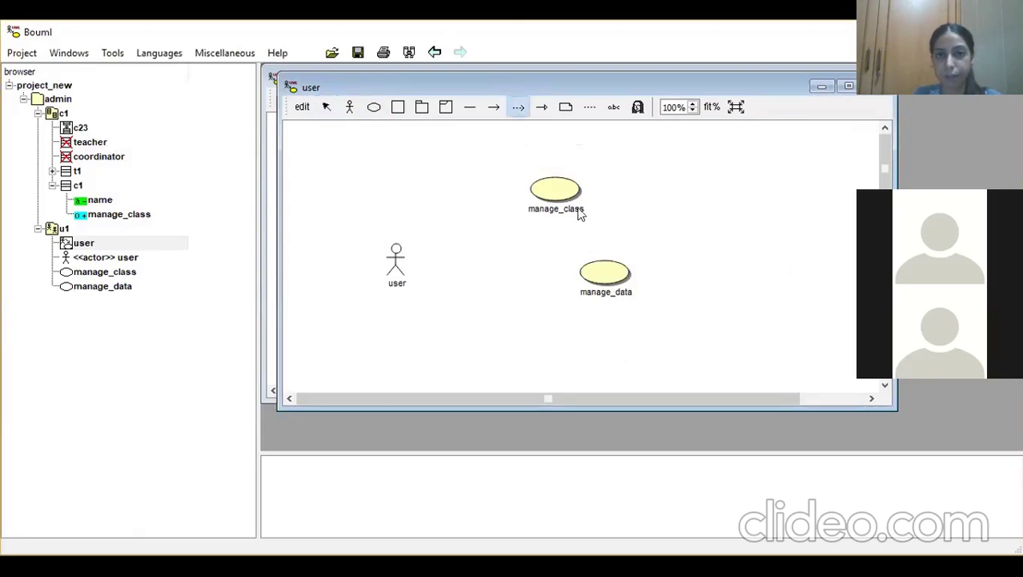
left_click_drag(571, 201, 591, 262)
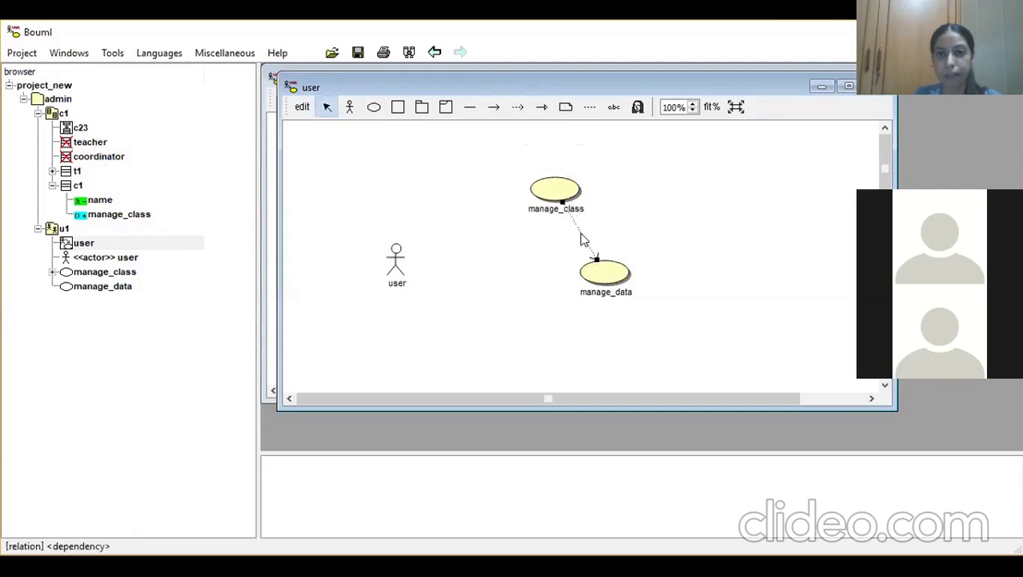
right_click(581, 238)
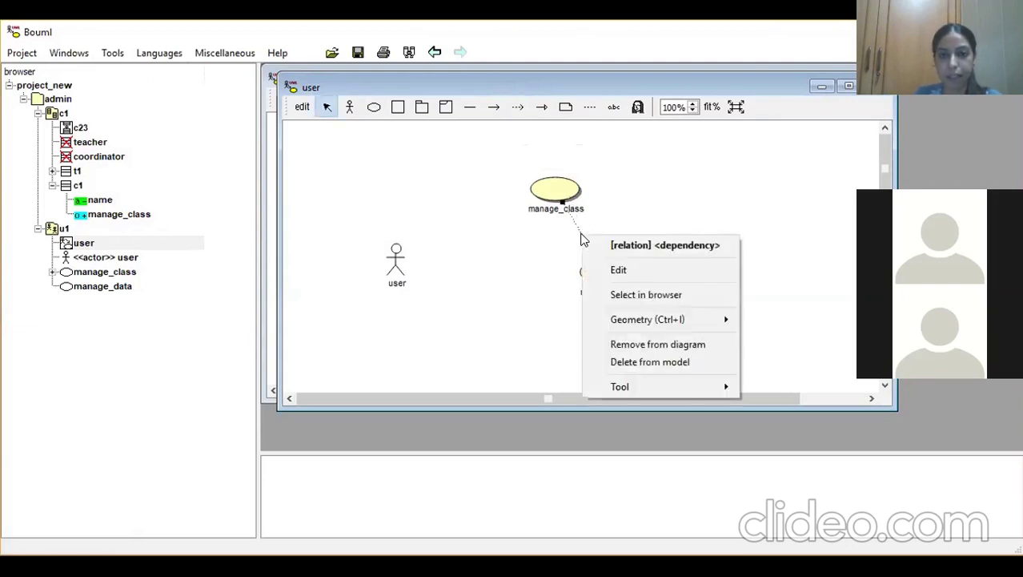
left_click(650, 245)
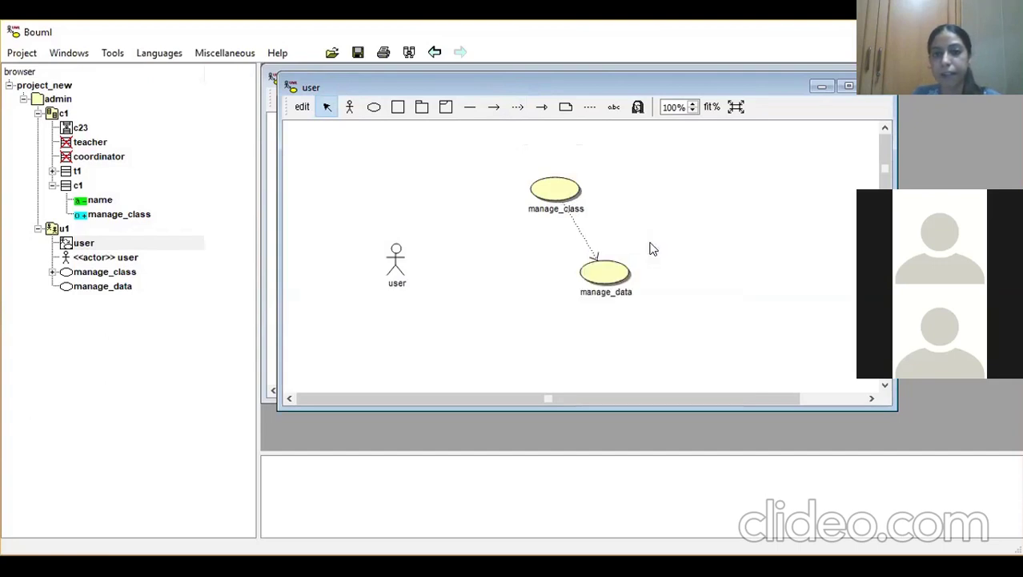
Set the stereotype of the dependency from manage_class to manage_data to include
right_click(586, 242)
left_click(621, 274)
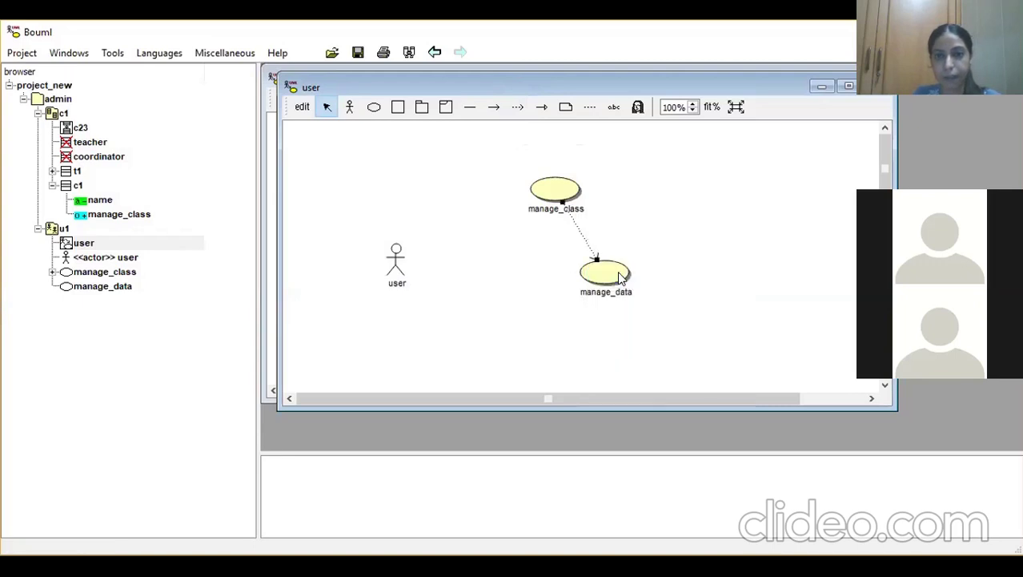
left_click(456, 189)
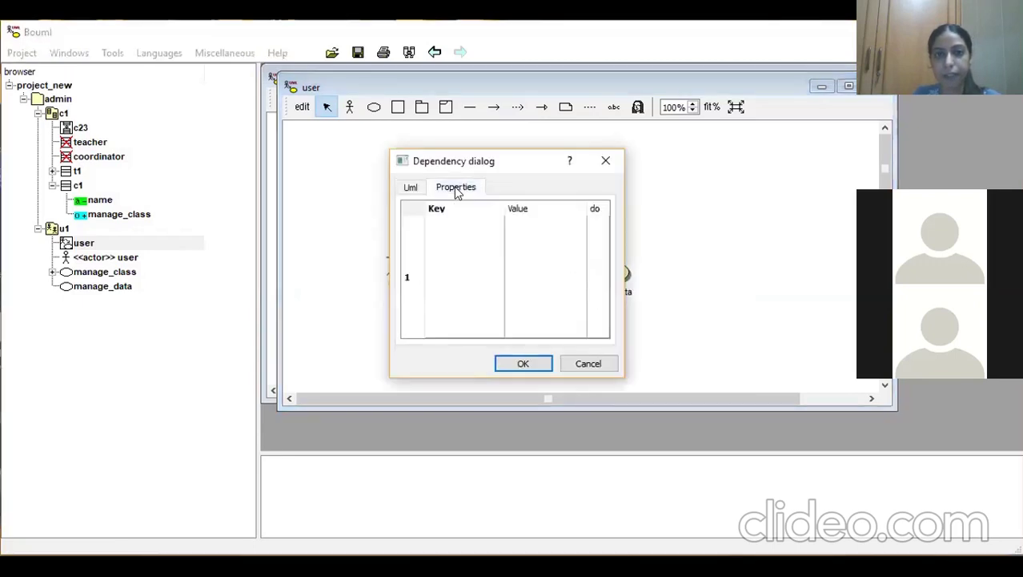
left_click(410, 187)
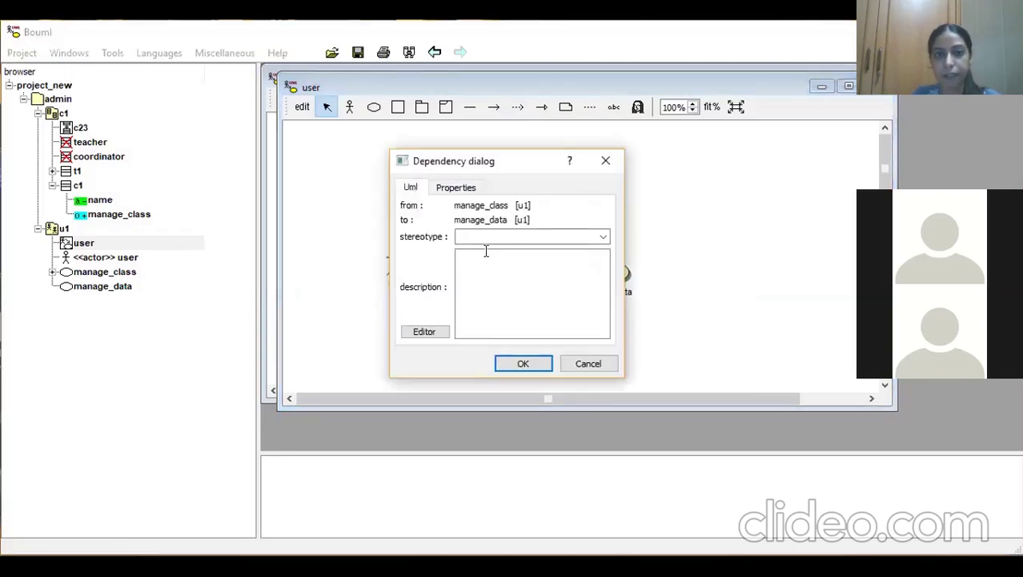
left_click(603, 237)
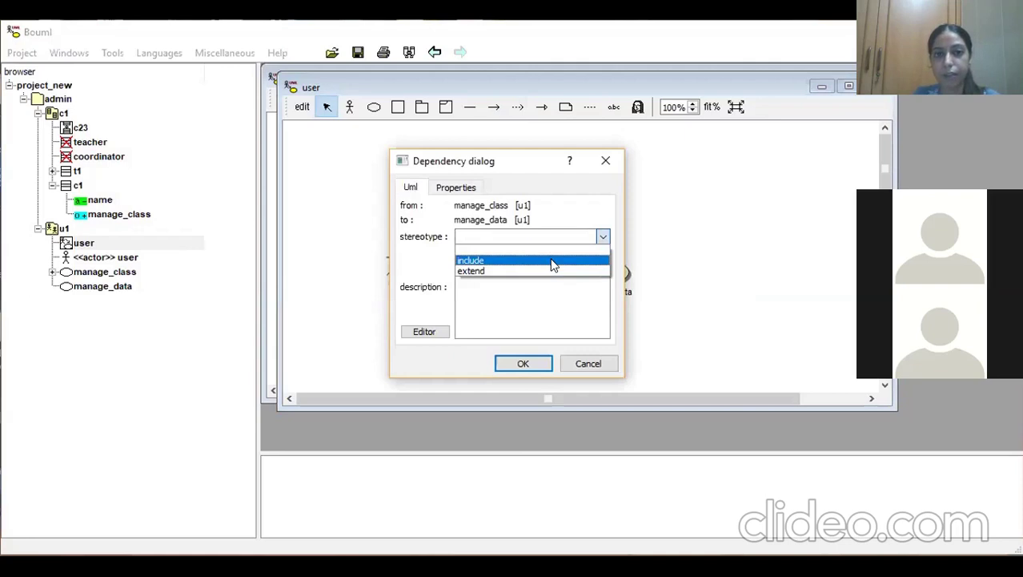
left_click(537, 265)
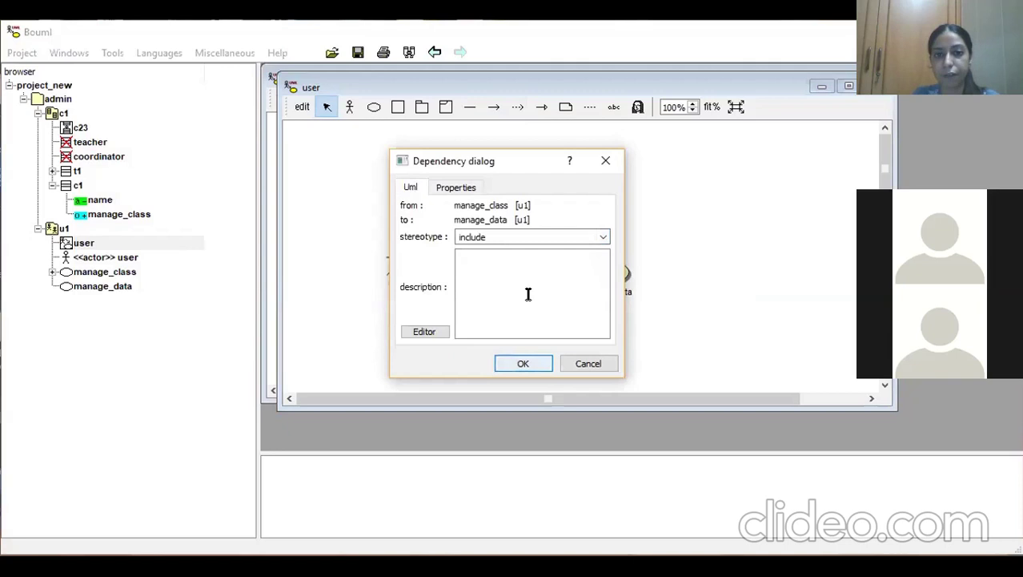
left_click(523, 362)
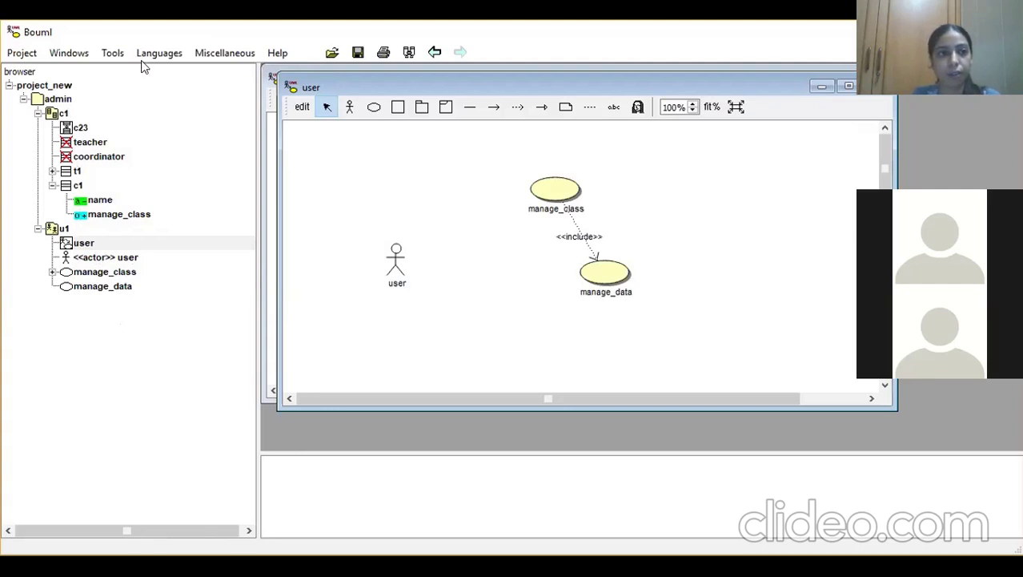
Open the BOUML user manual from the program's help, switch to it in the web browser and show the BOUML introduction page
left_click(160, 53)
mouse_move(271, 56)
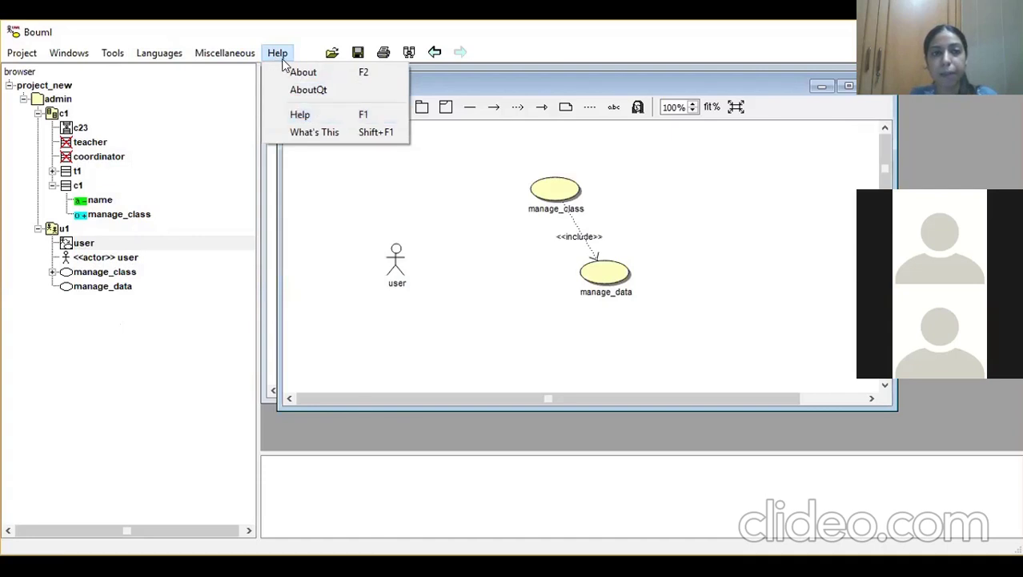
left_click(301, 116)
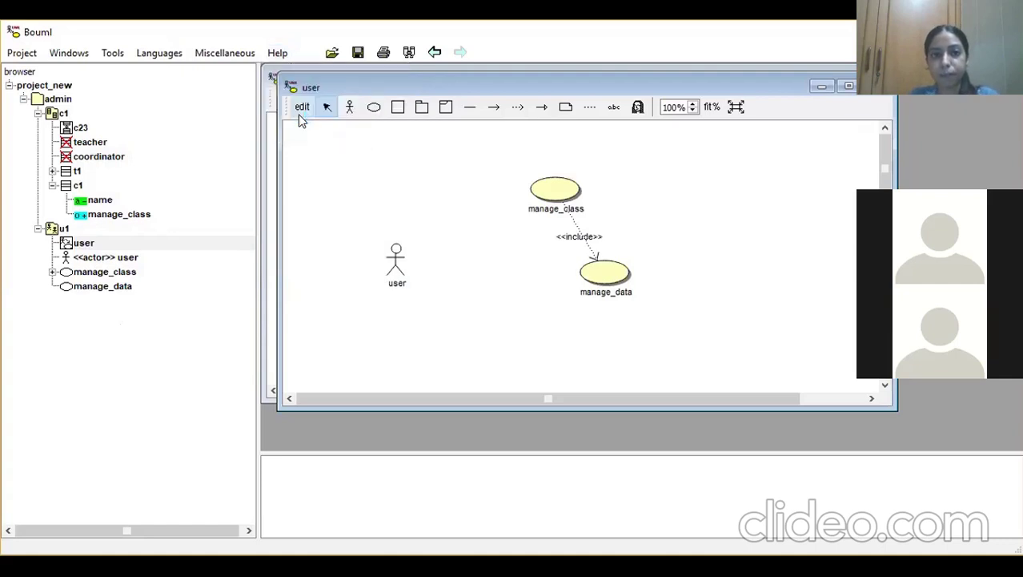
left_click(386, 94)
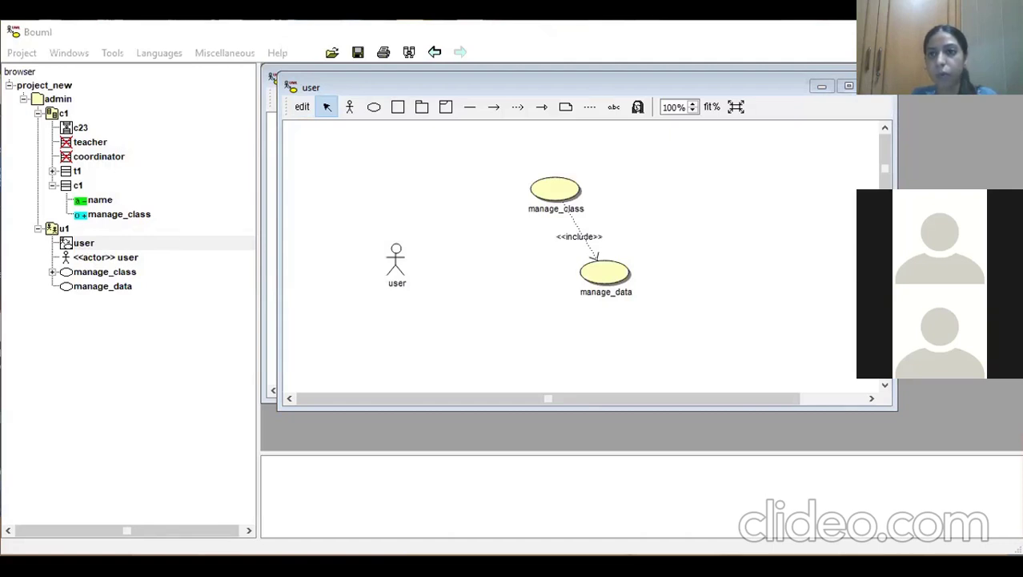
left_click(544, 486)
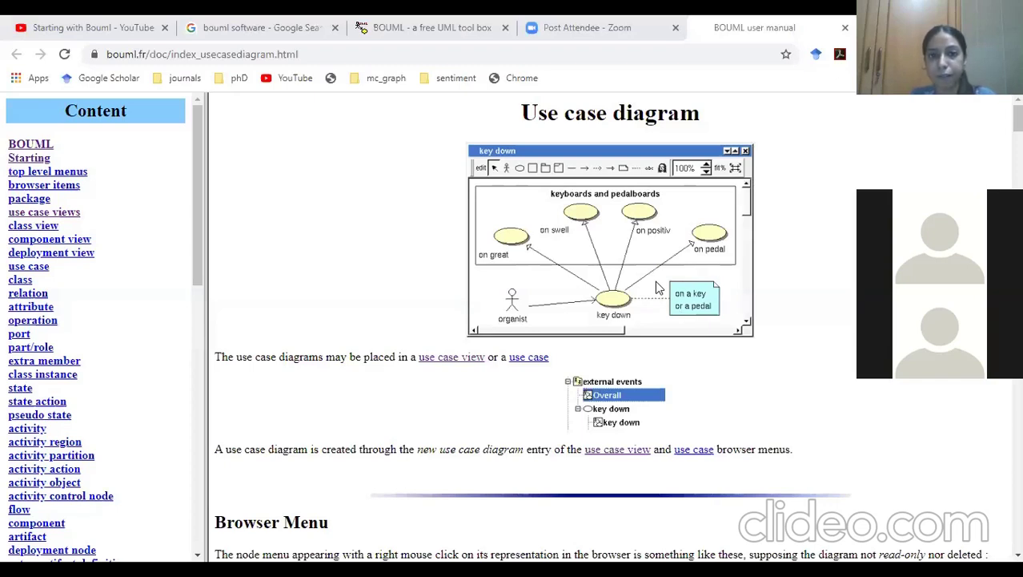
left_click(12, 145)
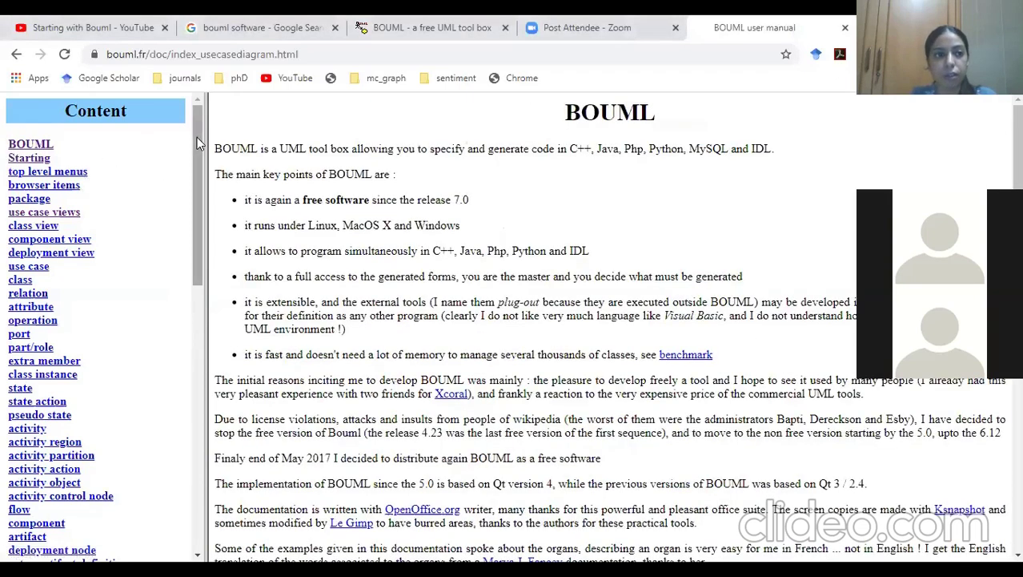
Open the manual's use case diagram chapter, examine its example and browser menu sections, and look through the diagram and code generator entries in the contents
scroll(197, 137, "down", 1)
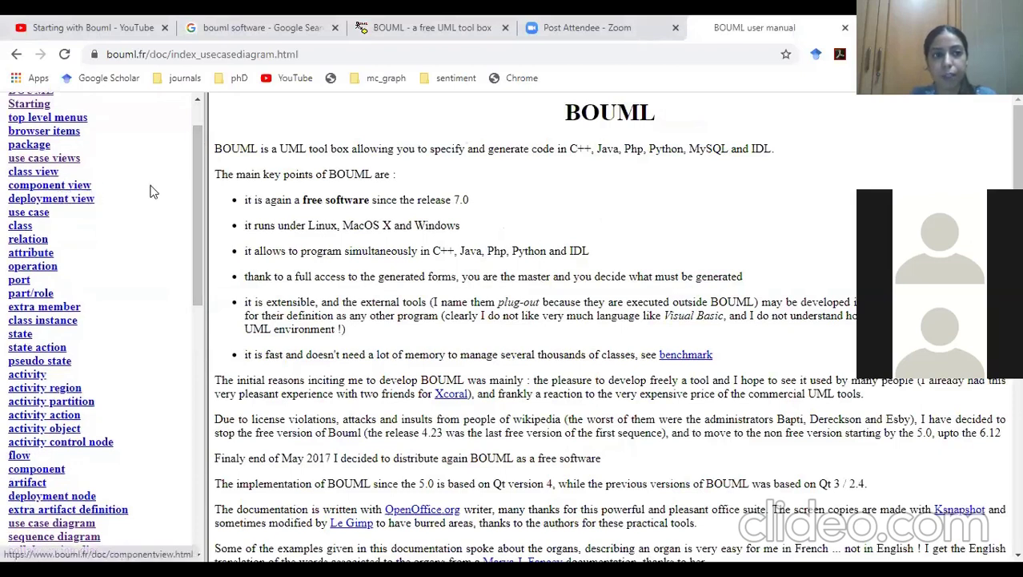
left_click_drag(196, 182, 191, 257)
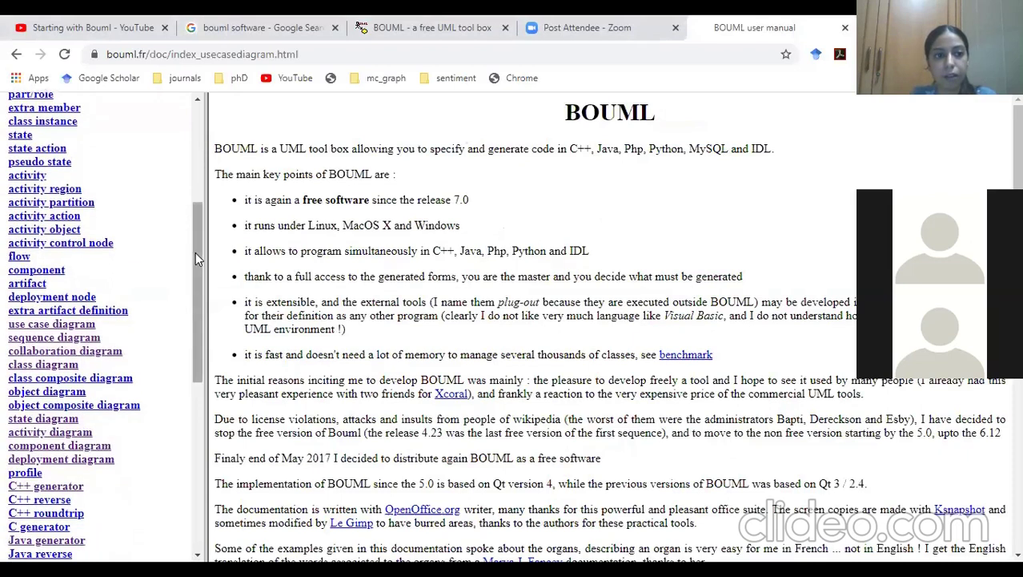
scroll(196, 253, "down", 2)
left_click(46, 209)
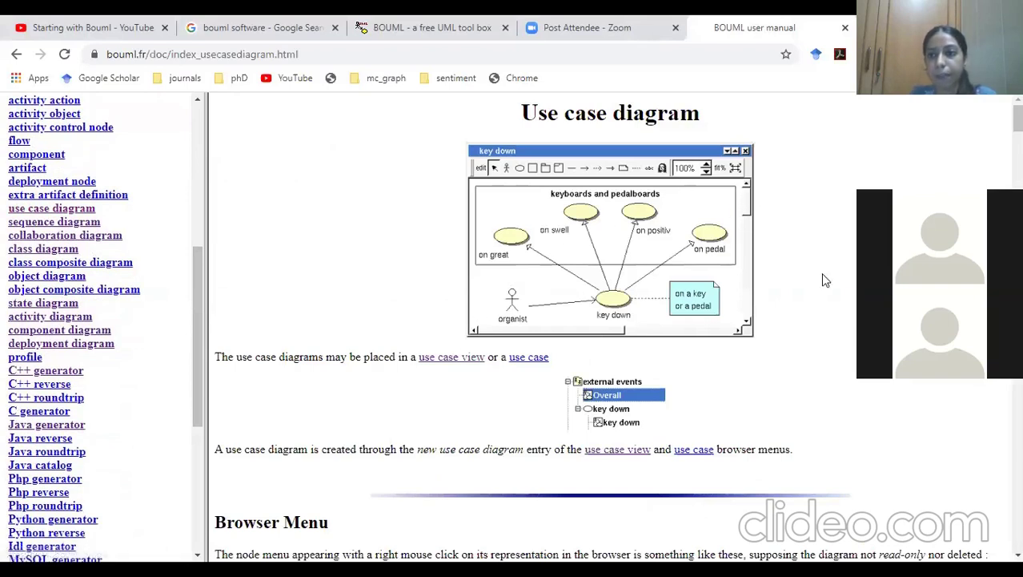
scroll(608, 320, "down", 7)
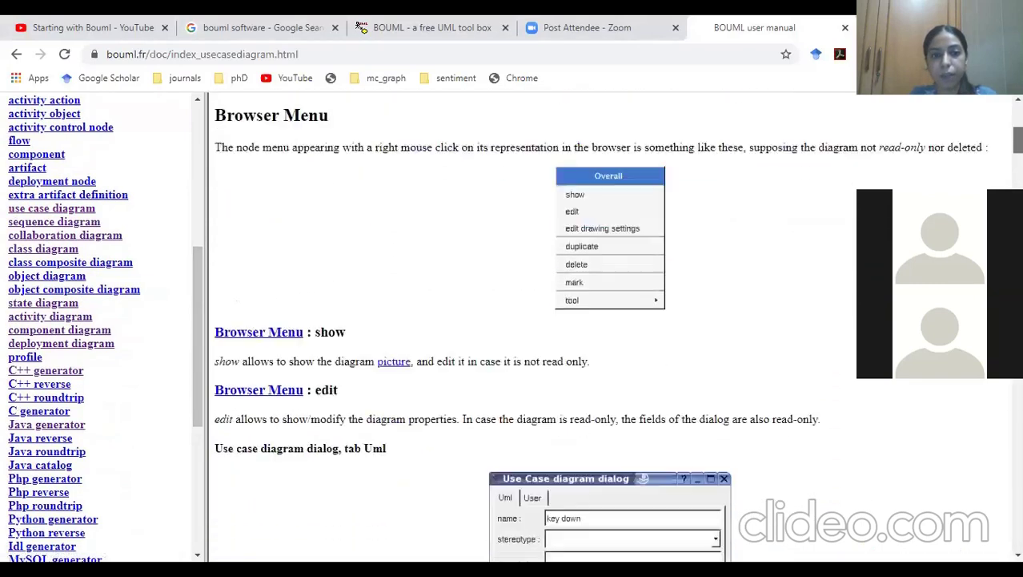
scroll(608, 321, "down", 6)
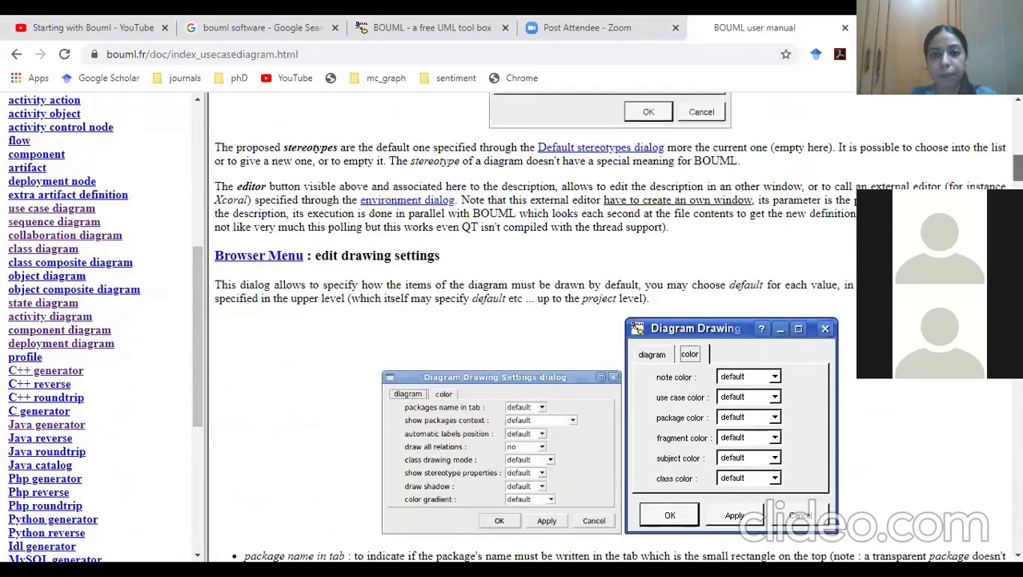
scroll(608, 320, "up", 13)
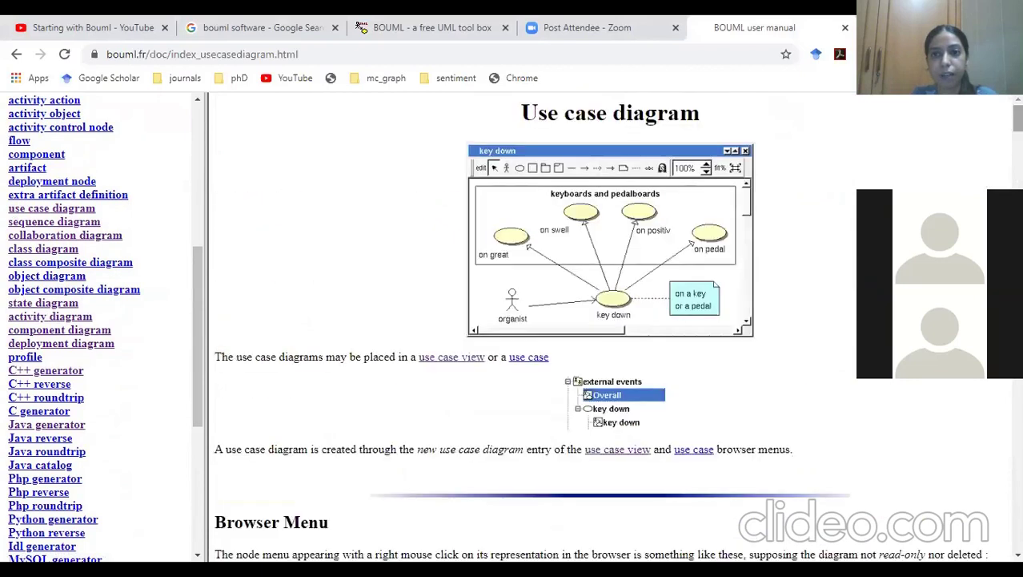
mouse_move(197, 320)
left_mouse_down()
mouse_move(199, 186)
mouse_move(197, 358)
mouse_move(195, 337)
left_mouse_up()
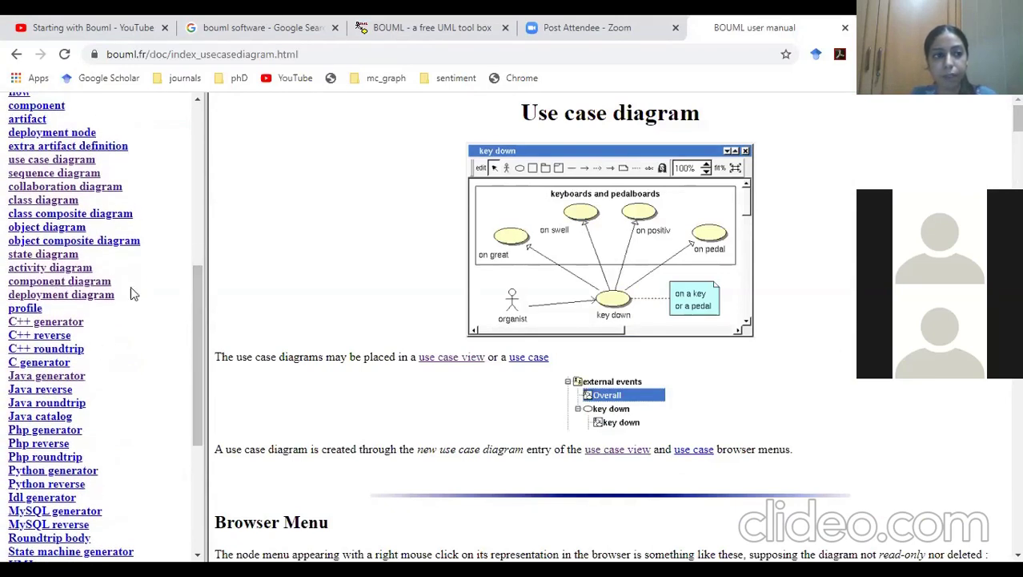
left_click_drag(199, 293, 197, 329)
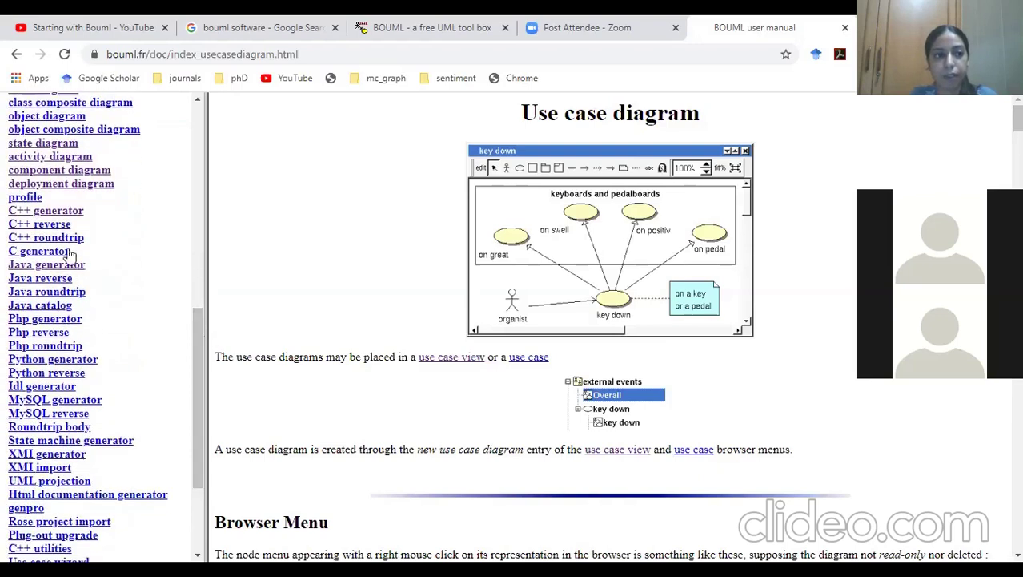